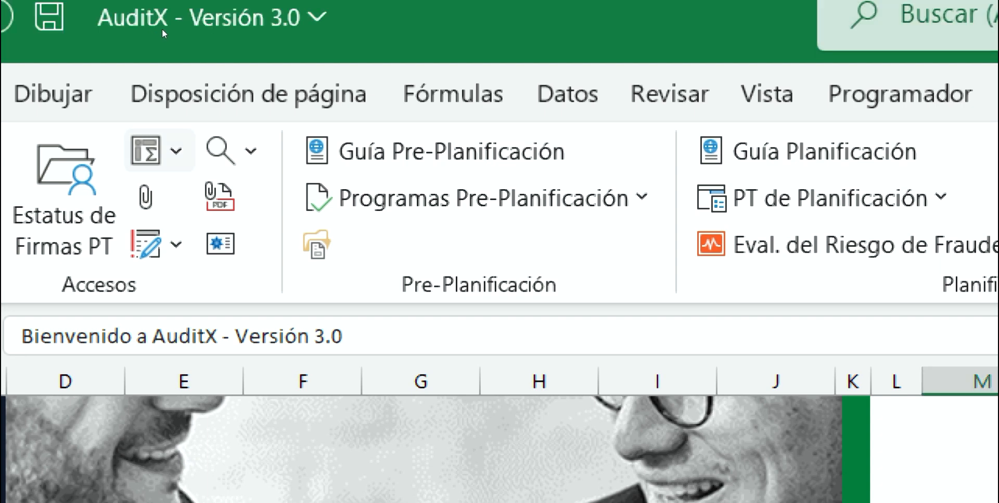
- Open the Balance para Sumarias sheet, and copy all Cuenta, Descripción and Saldo rows below the headers in the source Balance workbook
{"action": "left_click", "coordinate": [175, 150]}
{"action": "left_click", "coordinate": [284, 202]}
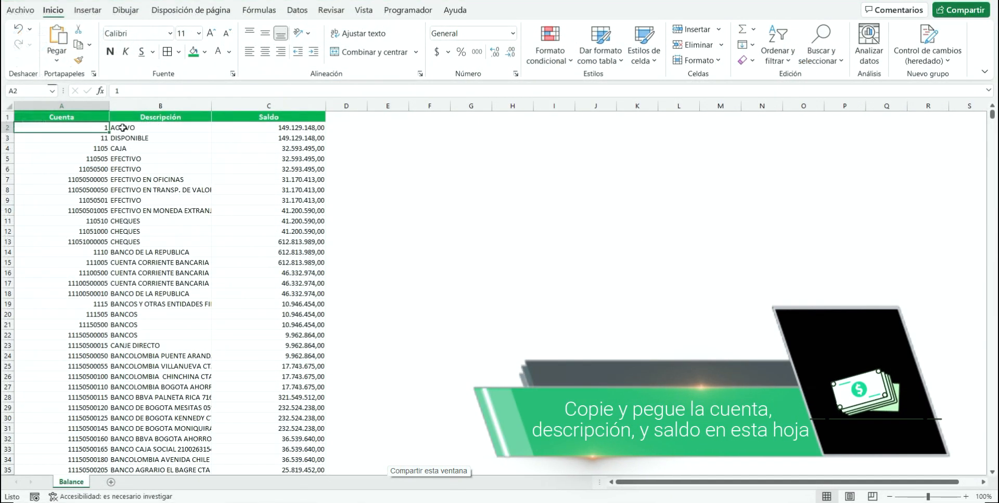
{"action": "left_click", "coordinate": [252, 128], "text": "shift"}
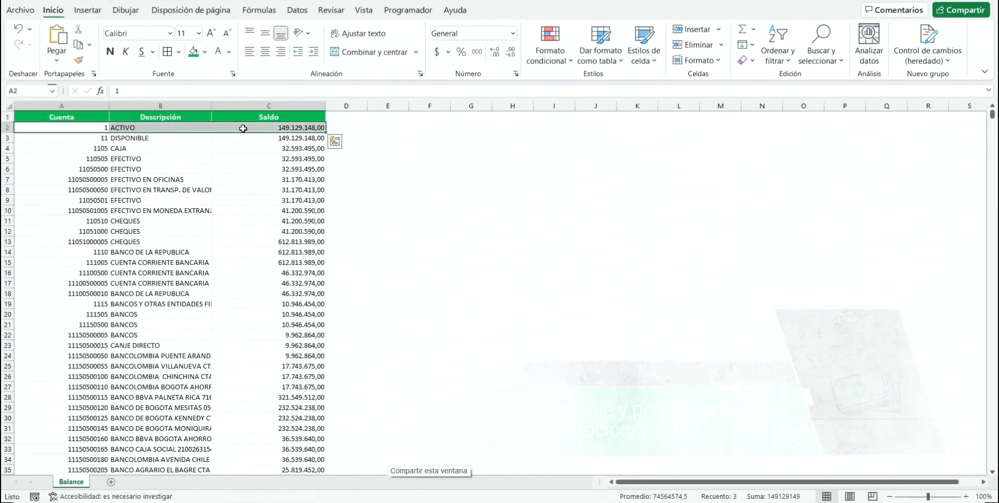
{"action": "key", "text": "ctrl+shift+Down"}
{"action": "key", "text": "ctrl+c"}
- Switch to the AuditX workbook and paste the copied accounts as values only into Balance para Sumarias, starting at cell A2
{"action": "key", "text": "alt+Tab"}
{"action": "left_click", "coordinate": [46, 133]}
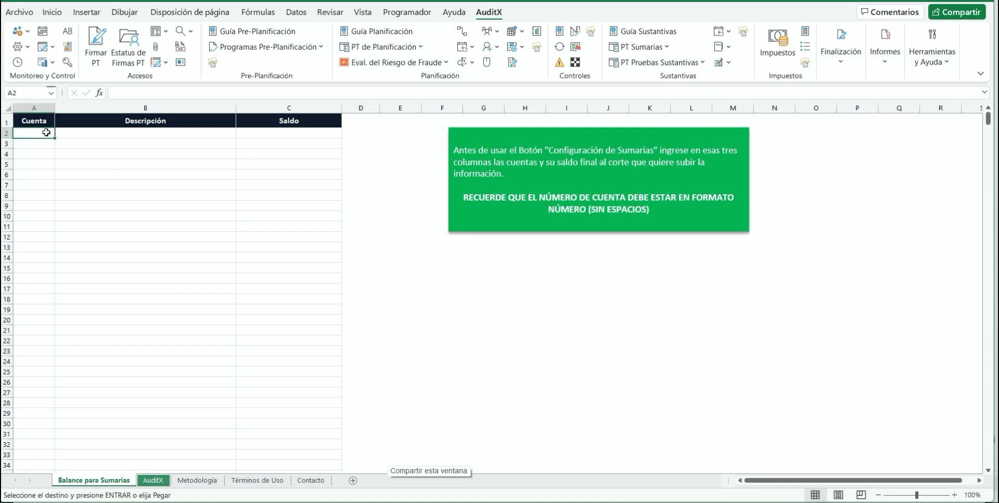
{"action": "left_click", "coordinate": [52, 12]}
{"action": "left_click", "coordinate": [55, 65]}
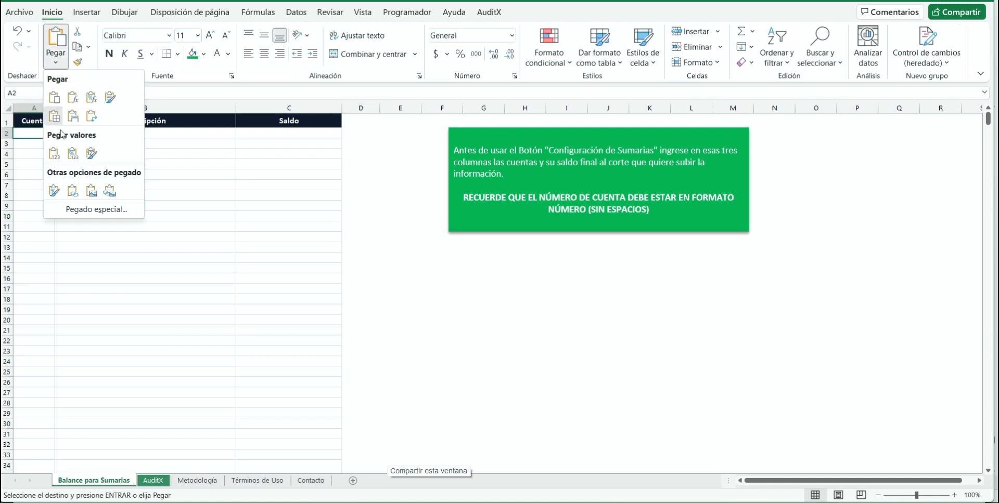
{"action": "left_click", "coordinate": [54, 153]}
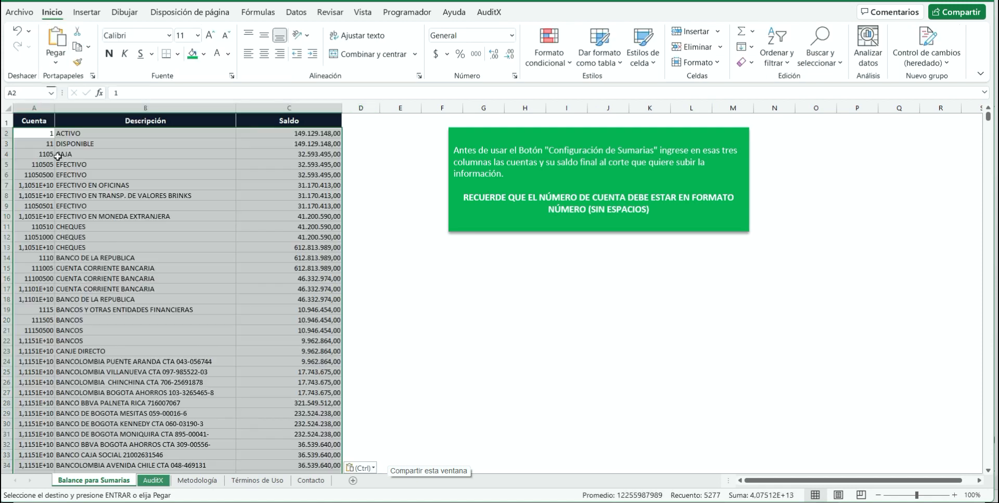
- Format the Cuenta and Saldo columns (A and C) as Número with no decimal places
{"action": "left_click", "coordinate": [46, 108]}
{"action": "left_click", "coordinate": [288, 108], "text": "ctrl"}
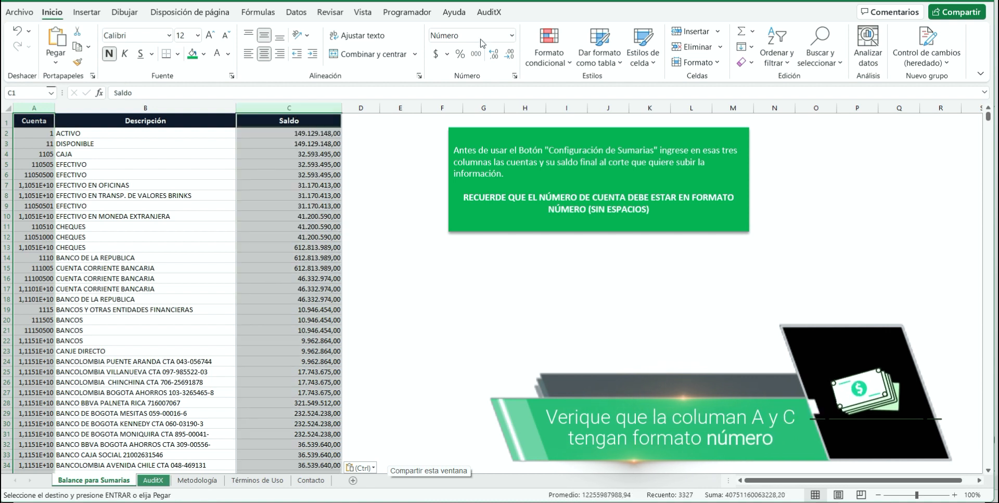
{"action": "left_click", "coordinate": [511, 35]}
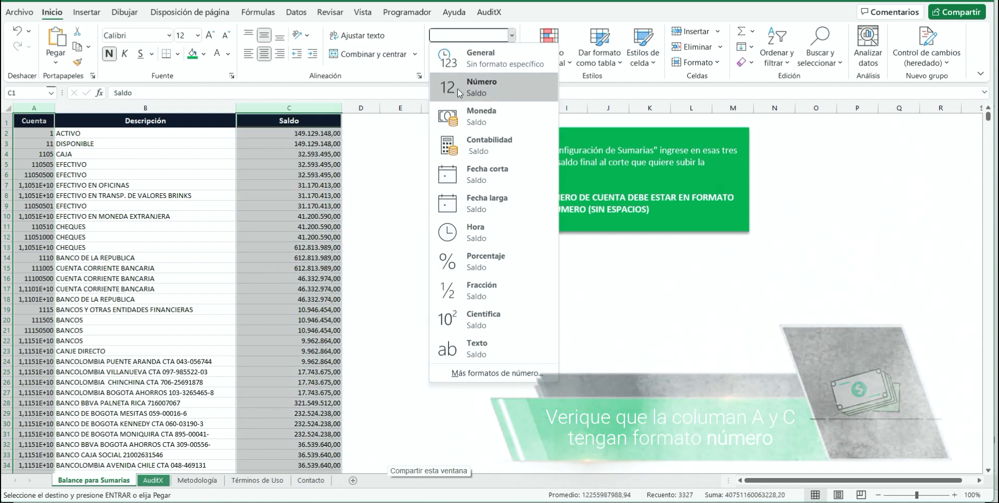
{"action": "left_click", "coordinate": [511, 89]}
{"action": "left_click", "coordinate": [494, 53]}
{"action": "left_click", "coordinate": [494, 54]}
{"action": "left_click", "coordinate": [414, 134]}
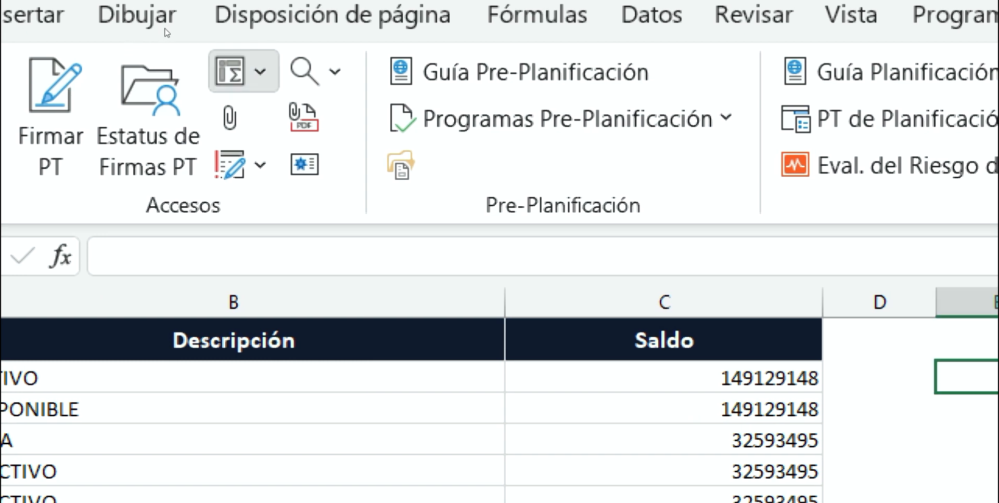
- Configure the sumarias with 4-digit accounts, date 01/04/2022 and balances included in the Matriz de Riesgos - Transacciones Significativas, and accept
{"action": "left_click", "coordinate": [235, 68]}
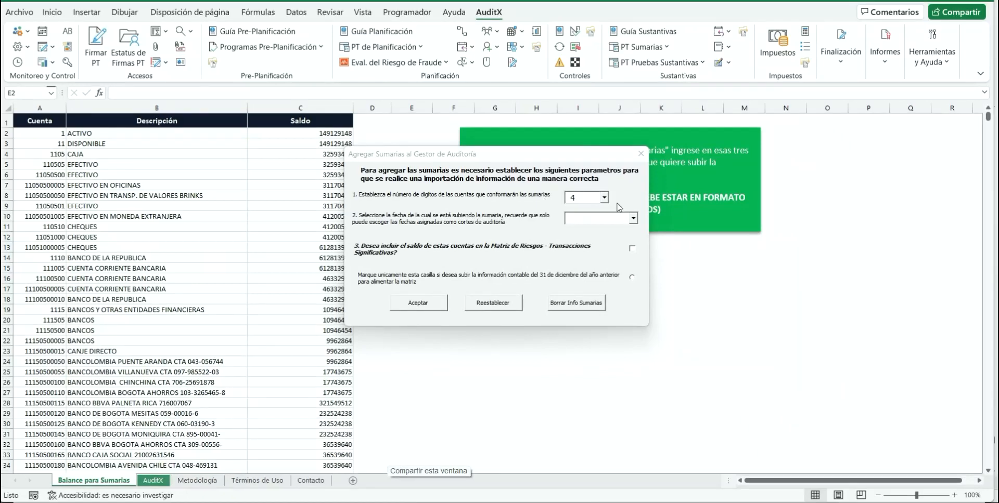
{"action": "left_click", "coordinate": [604, 198]}
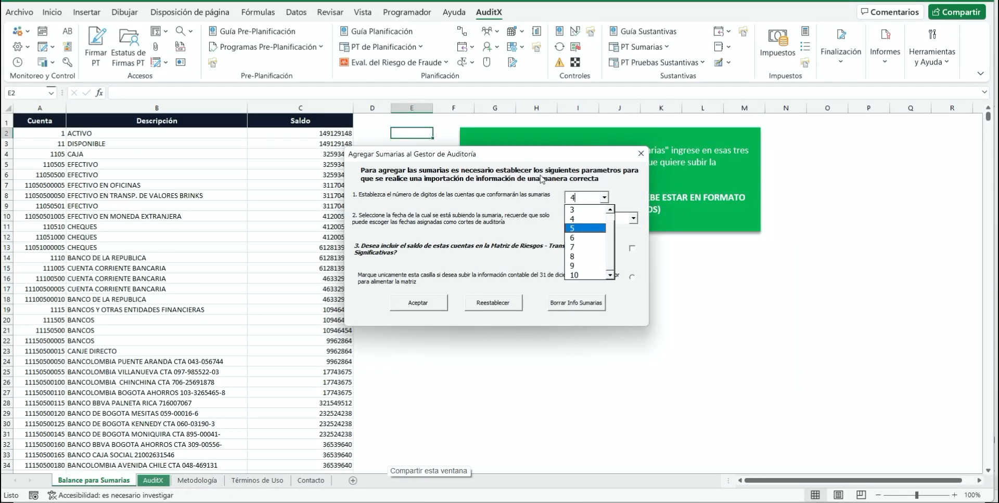
{"action": "left_click", "coordinate": [623, 218]}
{"action": "left_click", "coordinate": [633, 219]}
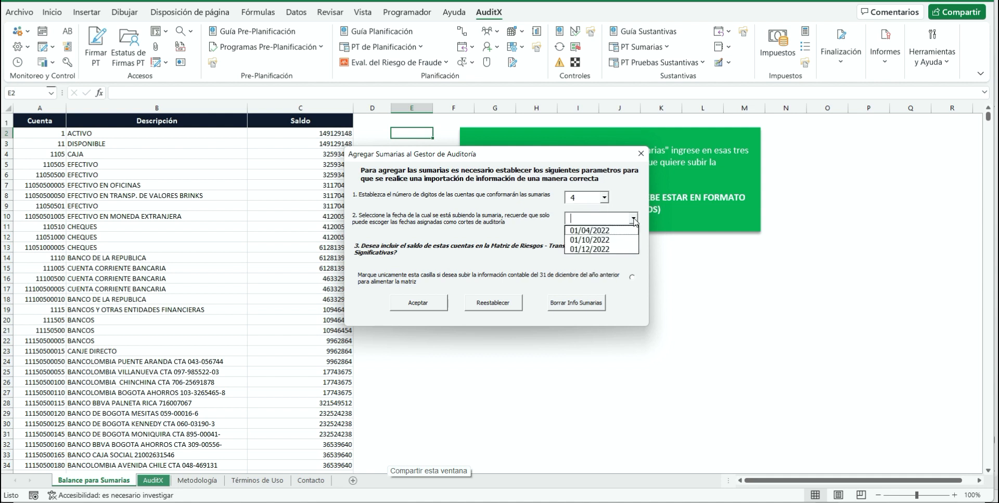
{"action": "left_click", "coordinate": [610, 231]}
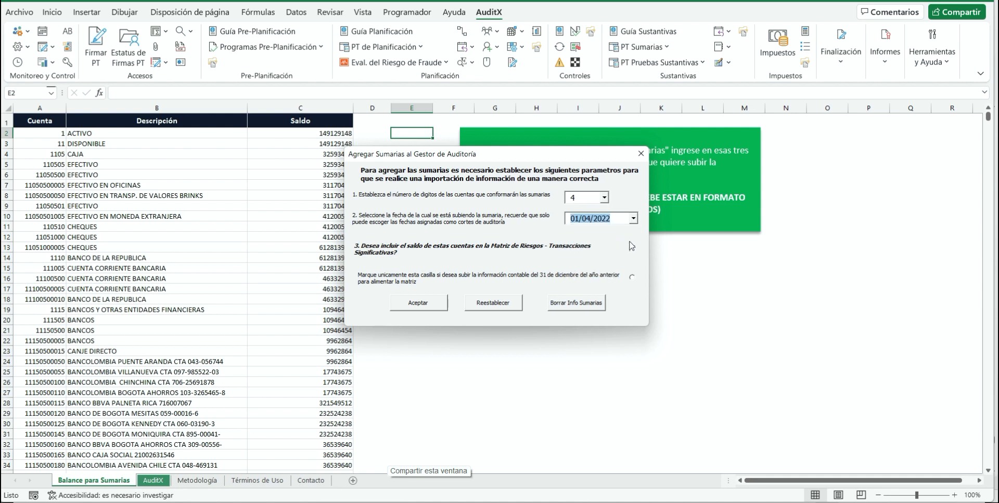
{"action": "left_click", "coordinate": [634, 250]}
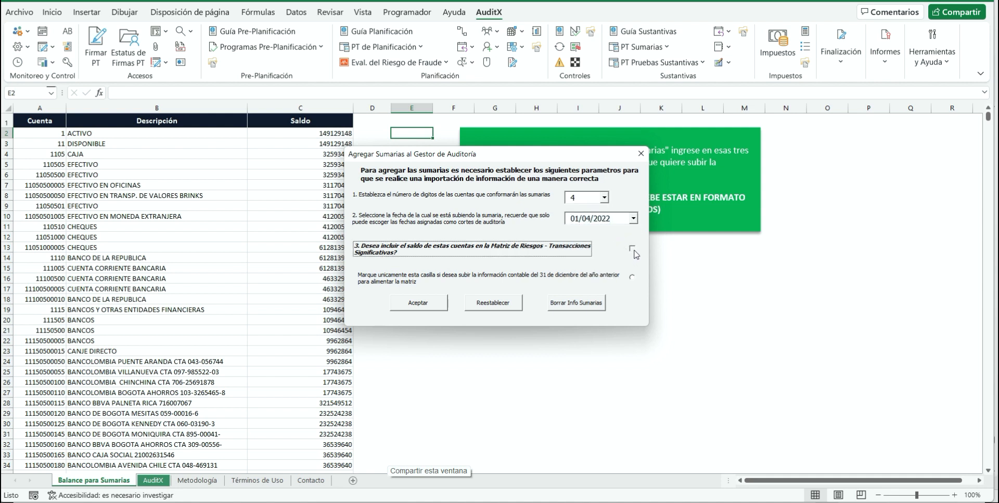
{"action": "left_click", "coordinate": [411, 304]}
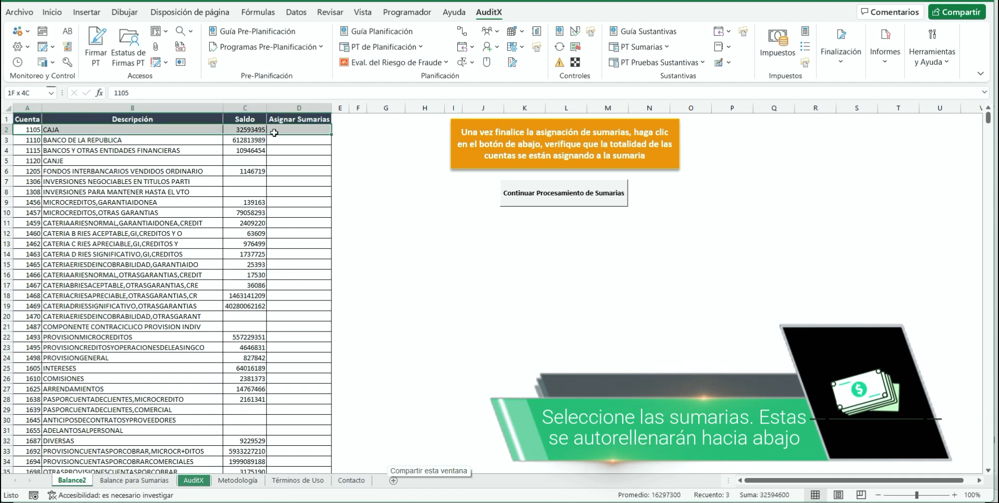
- Assign the sumaria Efectivo y Equivalentes to account 1105 CAJA in cell D2
{"action": "scroll", "coordinate": [468, 258], "scroll_direction": "up", "scroll_amount": 7}
{"action": "left_click", "coordinate": [687, 162]}
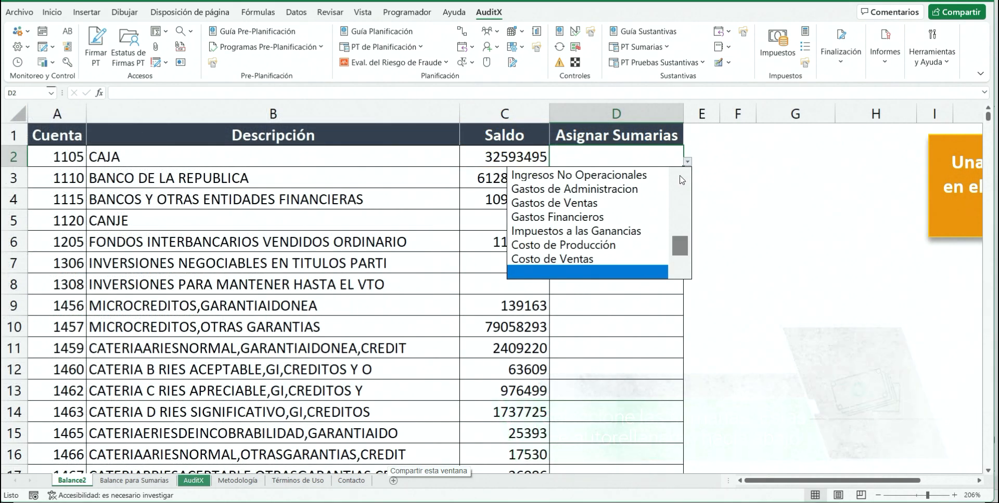
{"action": "scroll", "coordinate": [654, 188], "scroll_direction": "up", "scroll_amount": 5}
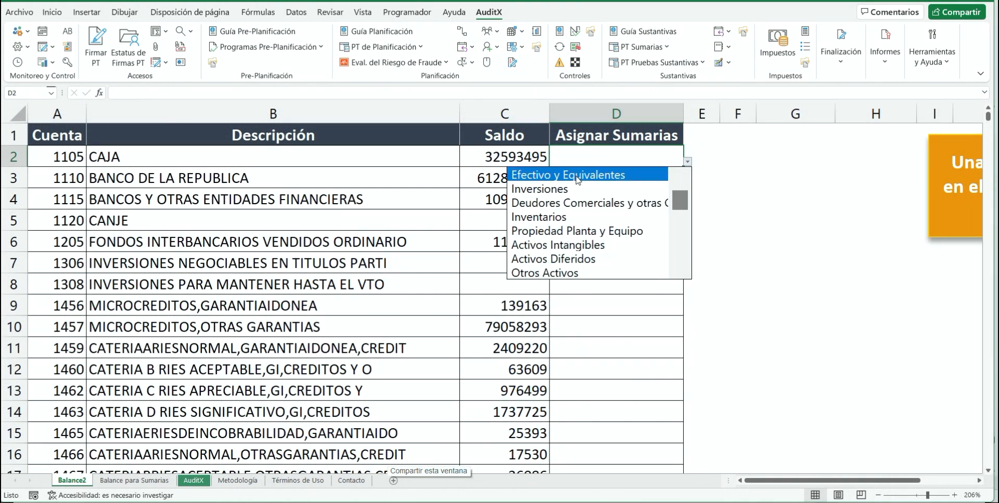
{"action": "left_click", "coordinate": [597, 176]}
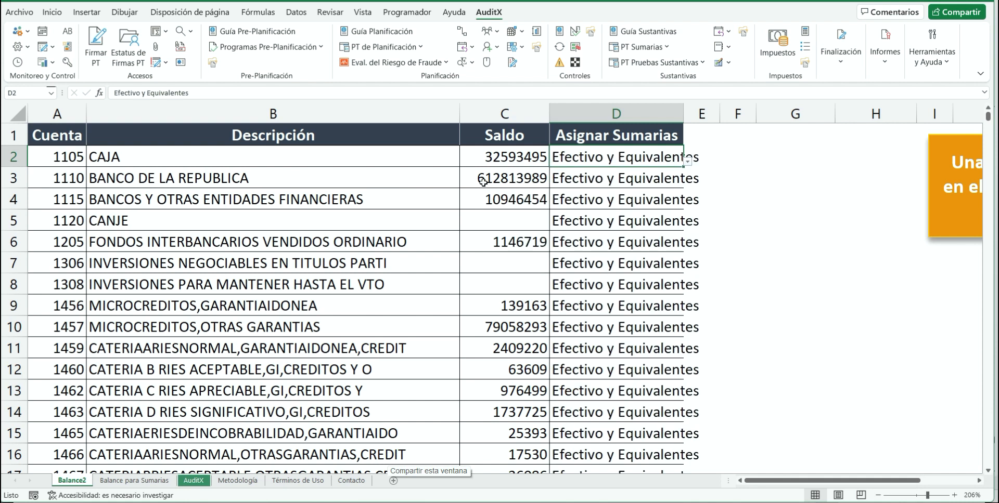
- Assign the sumaria Inversiones to account 1306 INVERSIONES NEGOCIABLES EN TITULOS PARTI in cell D7
{"action": "left_click_drag", "start_coordinate": [63, 258], "coordinate": [576, 260]}
{"action": "left_click", "coordinate": [583, 260]}
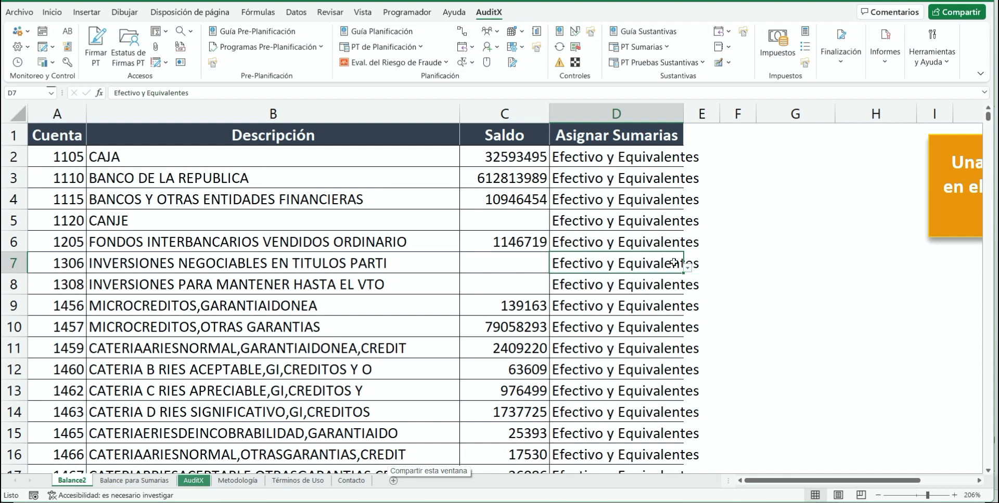
{"action": "left_click", "coordinate": [687, 268]}
{"action": "left_click", "coordinate": [588, 295]}
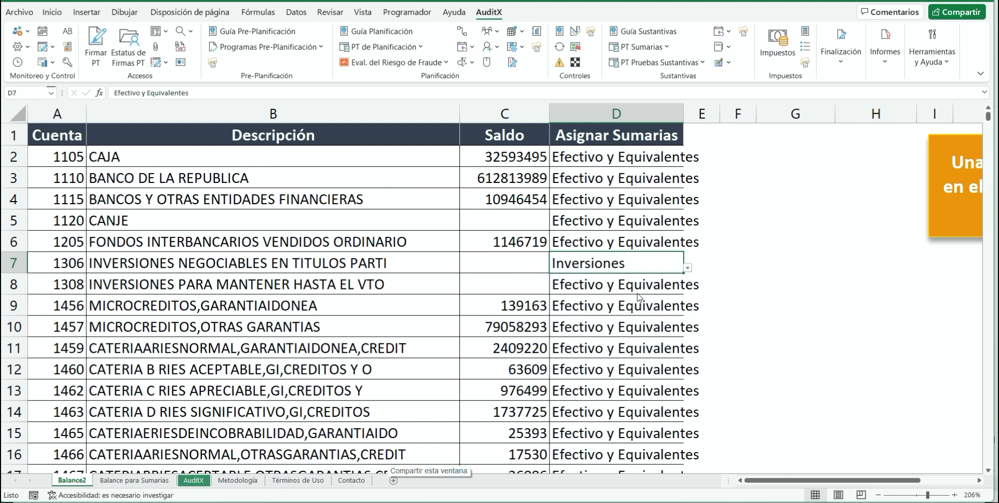
- Check the assigned sumarias down the account list and continue the sumaria processing until the load completes
{"action": "left_click", "coordinate": [727, 200]}
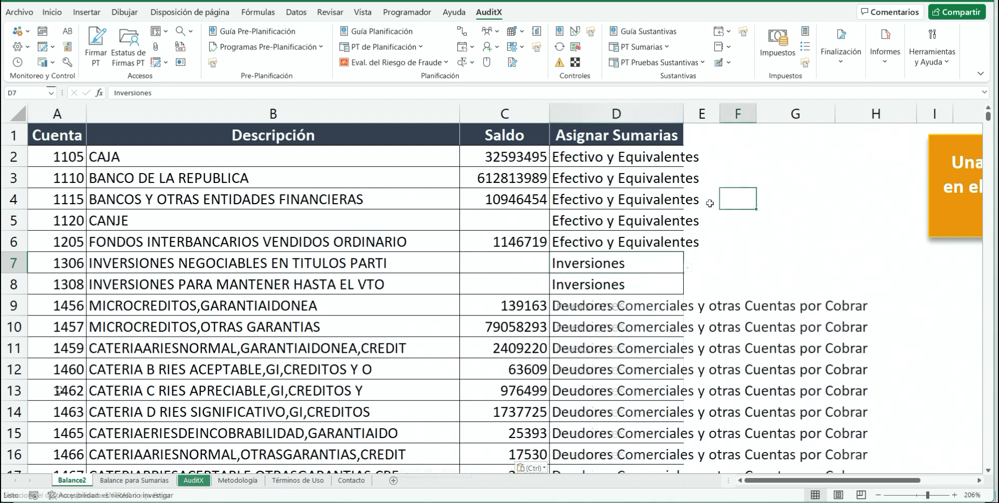
{"action": "scroll", "coordinate": [710, 203], "scroll_direction": "down", "scroll_amount": 5}
{"action": "scroll", "coordinate": [709, 203], "scroll_direction": "up", "scroll_amount": 2}
{"action": "scroll", "coordinate": [677, 214], "scroll_direction": "down", "scroll_amount": 6, "text": "ctrl"}
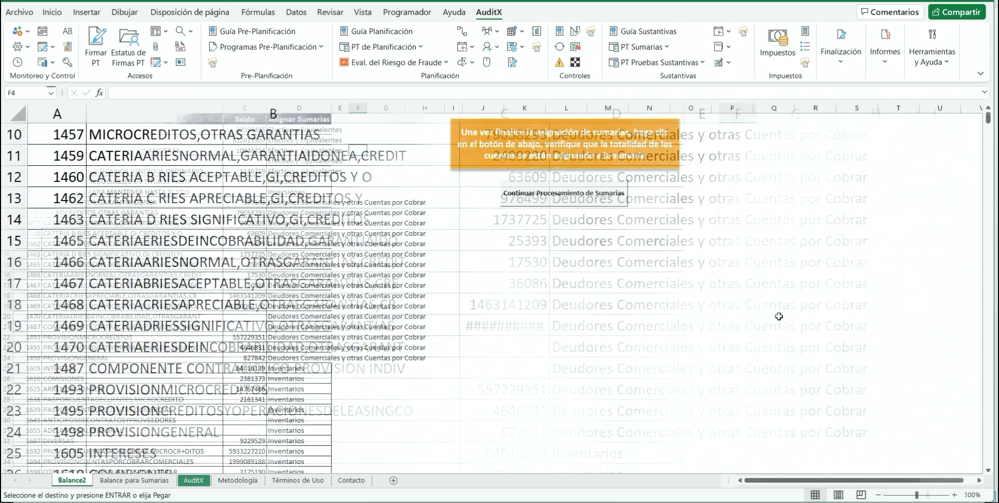
{"action": "left_click", "coordinate": [529, 200]}
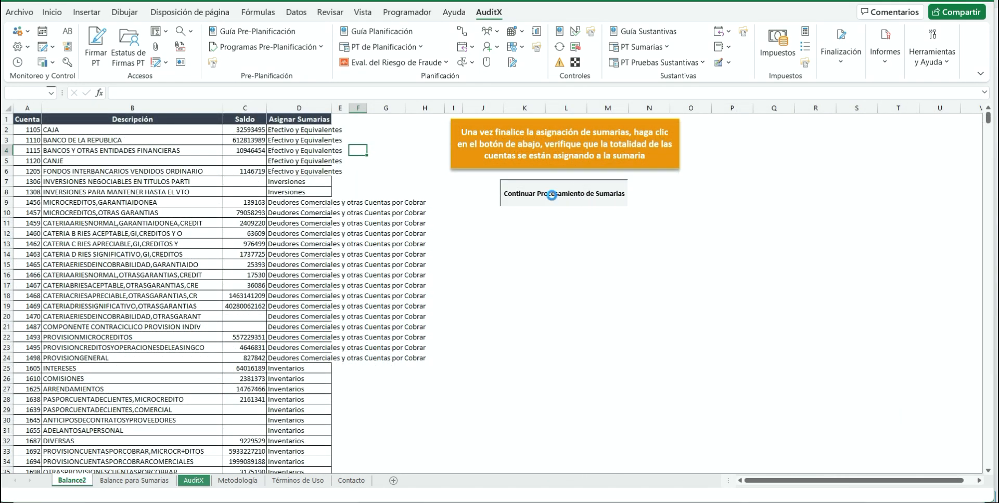
{"action": "left_click", "coordinate": [577, 284]}
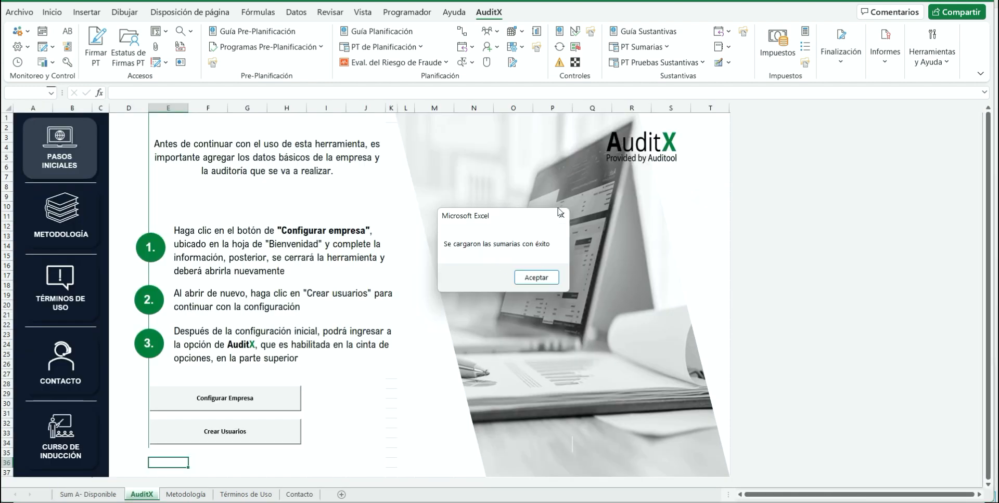
{"action": "left_click", "coordinate": [536, 277]}
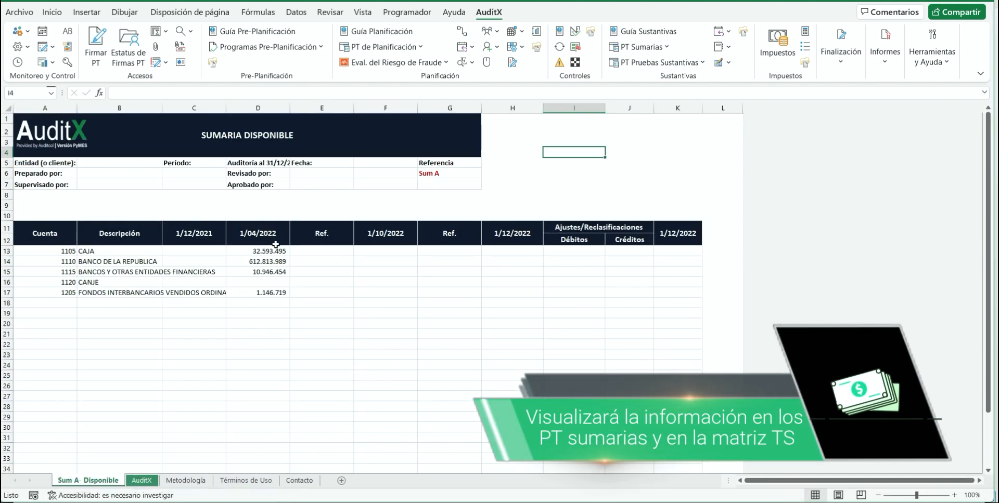
- Review the loaded accounts in Sum A - Disponible and the 1/04/2022 balances in Sum C - Cuentas por Cobrar
{"action": "left_click_drag", "start_coordinate": [68, 249], "coordinate": [300, 298]}
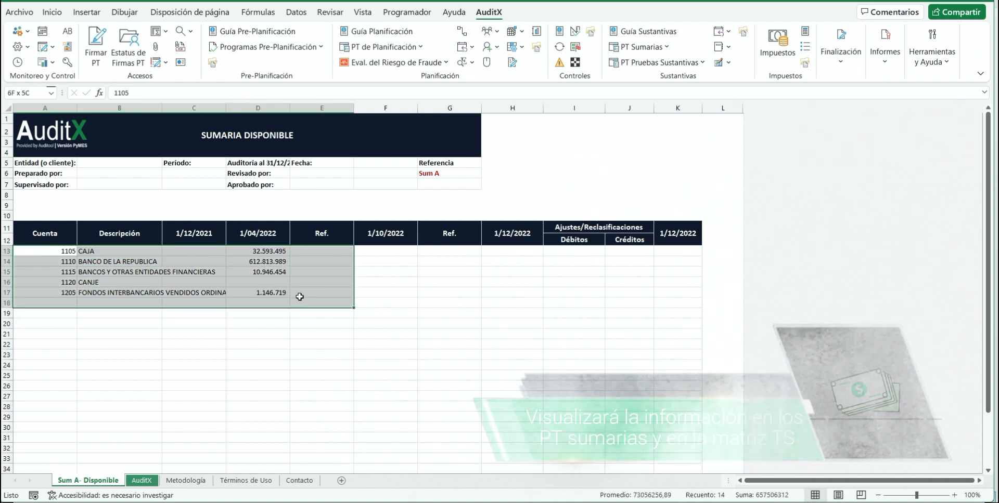
{"action": "left_click", "coordinate": [442, 292]}
{"action": "left_click", "coordinate": [653, 53]}
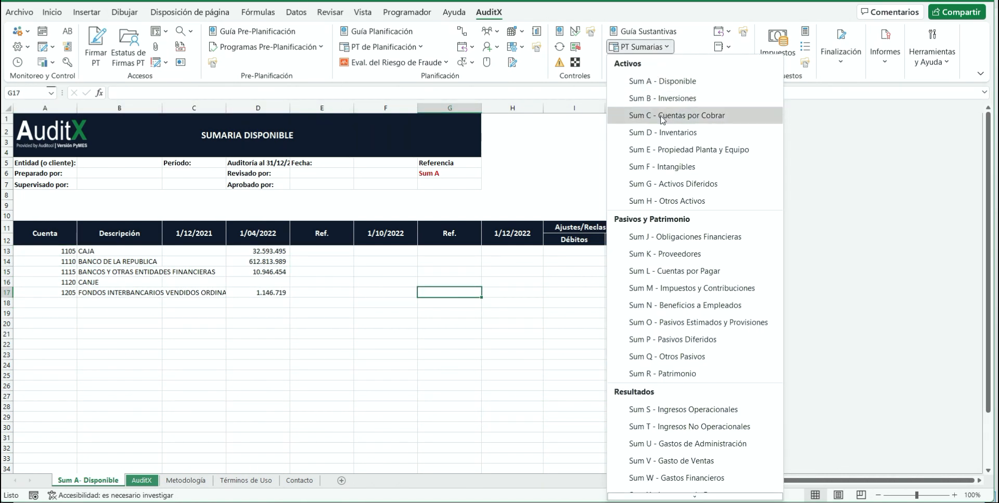
{"action": "left_click", "coordinate": [658, 117]}
{"action": "left_click_drag", "start_coordinate": [250, 249], "coordinate": [225, 398]}
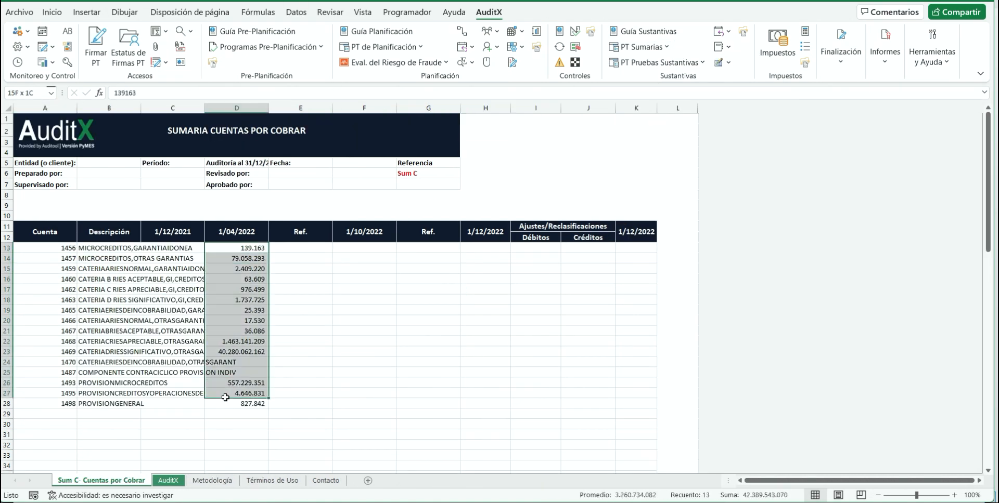
- Open the Sum L - Cuentas por Pagar working paper and examine its 1/04/2022 balances and the 1/10/2022 column
{"action": "left_click", "coordinate": [631, 52]}
{"action": "left_click", "coordinate": [658, 265]}
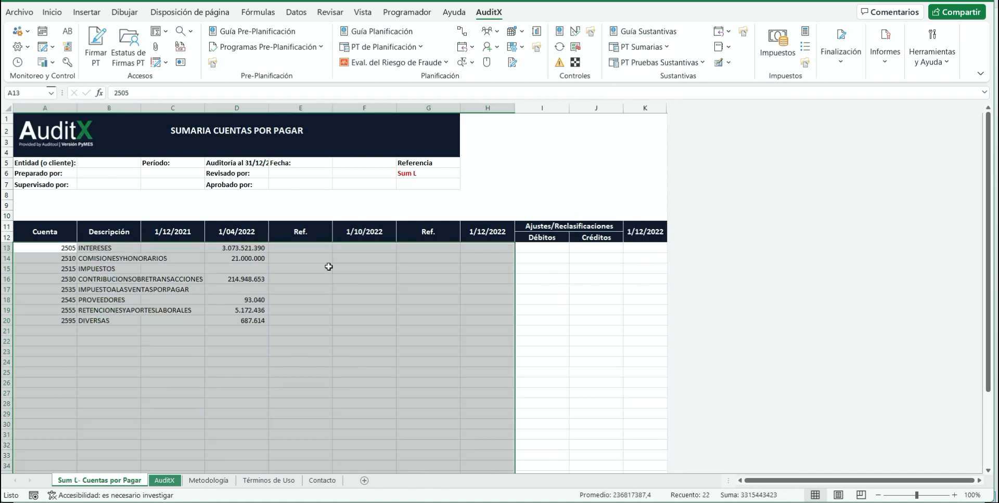
{"action": "left_click_drag", "start_coordinate": [237, 249], "coordinate": [244, 341]}
{"action": "left_click", "coordinate": [334, 335]}
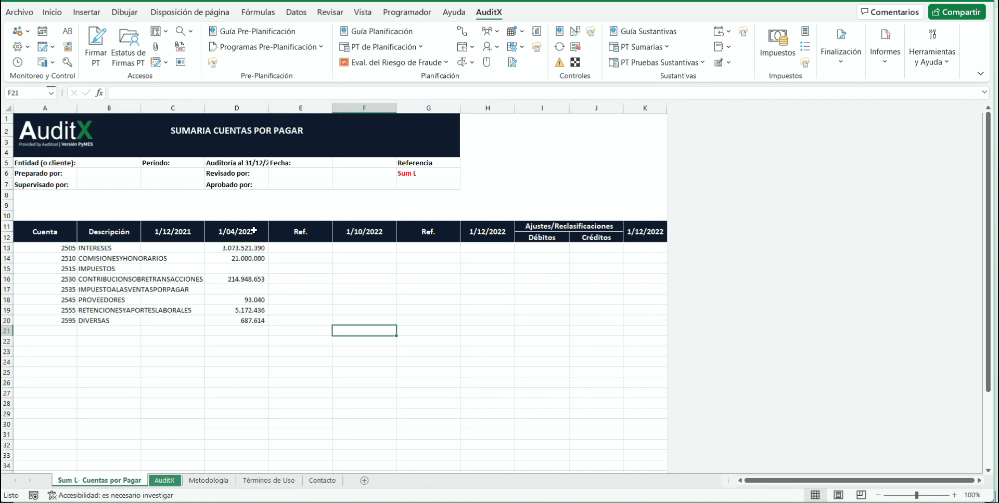
{"action": "left_click_drag", "start_coordinate": [244, 301], "coordinate": [245, 323]}
{"action": "left_click", "coordinate": [365, 231]}
- Open the Sum T - Ingresos No Operacionales working paper and examine its 1/04/2022 balances
{"action": "left_click", "coordinate": [640, 46]}
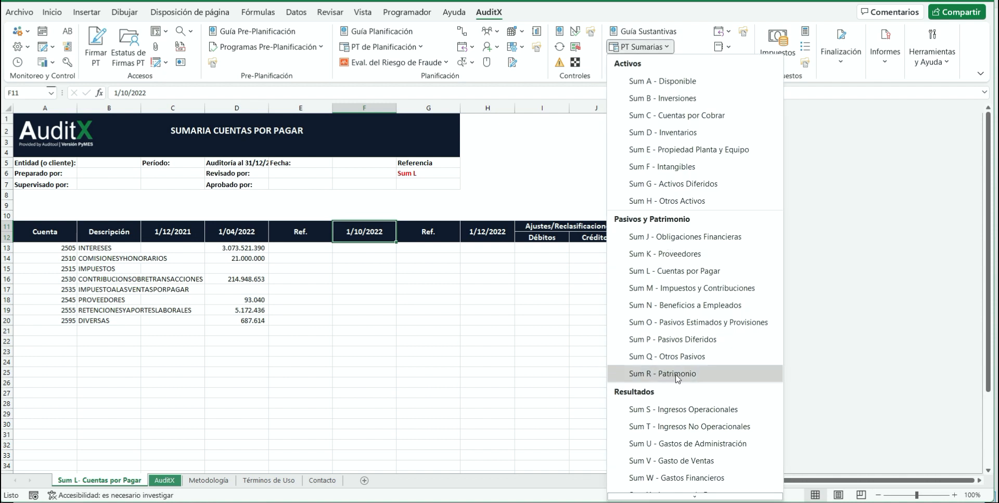
{"action": "left_click", "coordinate": [676, 427]}
{"action": "left_click_drag", "start_coordinate": [257, 247], "coordinate": [261, 290]}
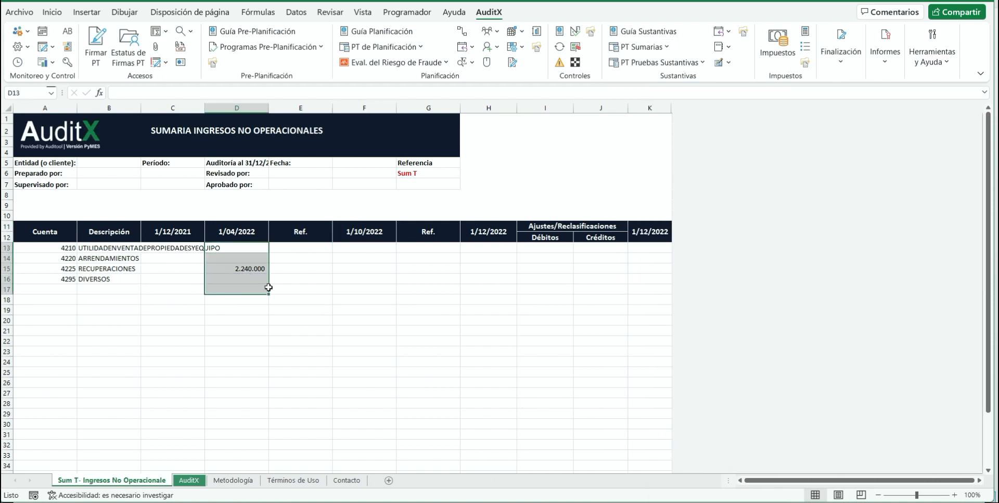
{"action": "left_click", "coordinate": [428, 268]}
- Open the MR-TS Matriz de Transacciones Significativas, expand all its grouped rows and review the account balances under Planificación
{"action": "left_click", "coordinate": [522, 32]}
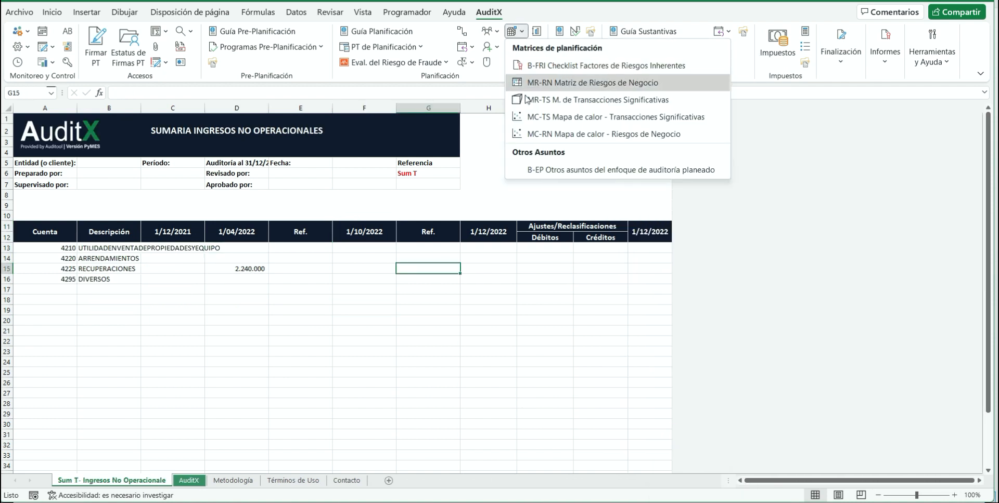
{"action": "left_click", "coordinate": [579, 104]}
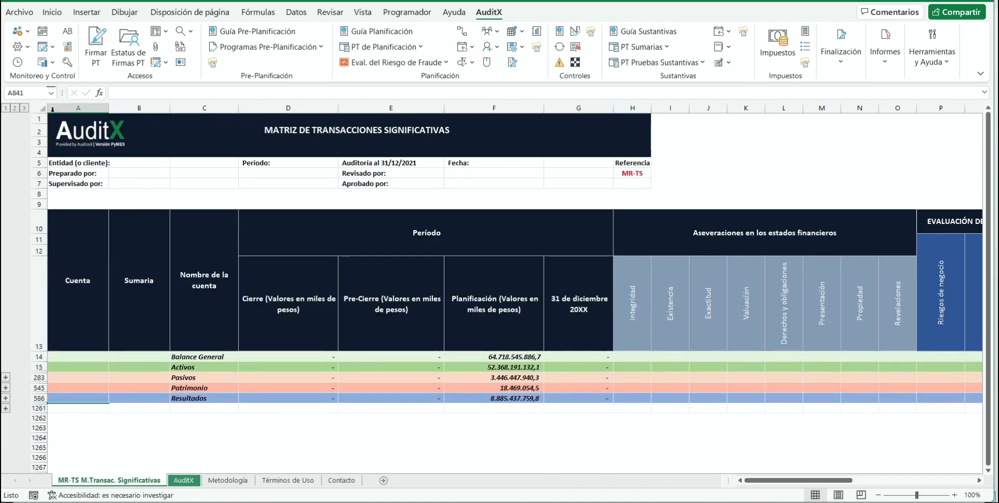
{"action": "left_click", "coordinate": [25, 108]}
{"action": "scroll", "coordinate": [474, 359], "scroll_direction": "down", "scroll_amount": 6}
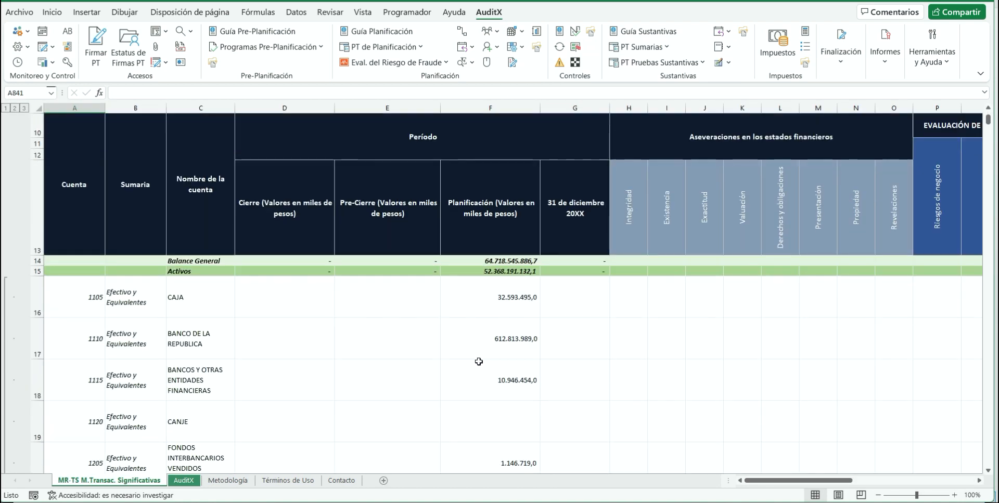
{"action": "scroll", "coordinate": [479, 361], "scroll_direction": "up", "scroll_amount": 5}
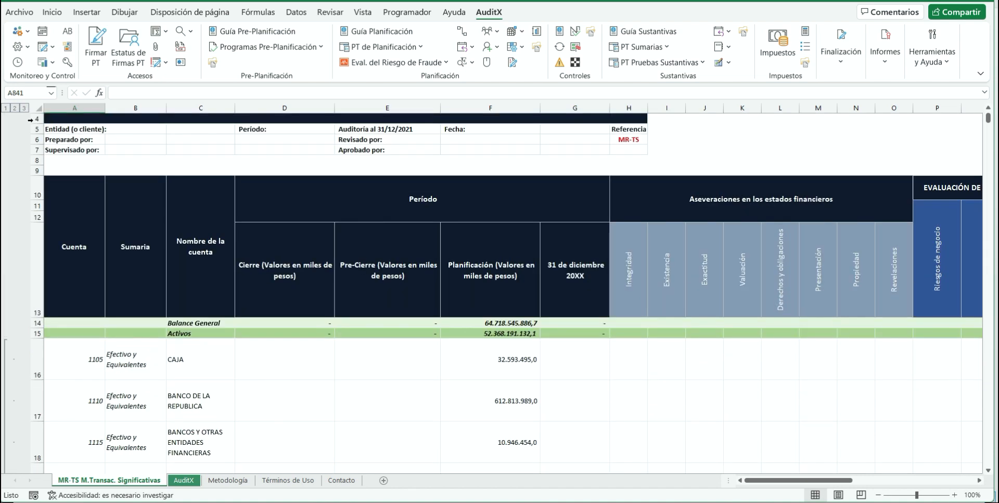
- Collapse the grouped rows of the MR-TS matrix and review the summary totals by balance category
{"action": "left_click", "coordinate": [6, 108]}
{"action": "left_click_drag", "start_coordinate": [231, 324], "coordinate": [486, 364]}
{"action": "left_click", "coordinate": [359, 403]}
- Open the Balance para Sumarias sheet and paste the new trial balance into the Cuenta, Descripción and Saldo columns
{"action": "left_click", "coordinate": [166, 31]}
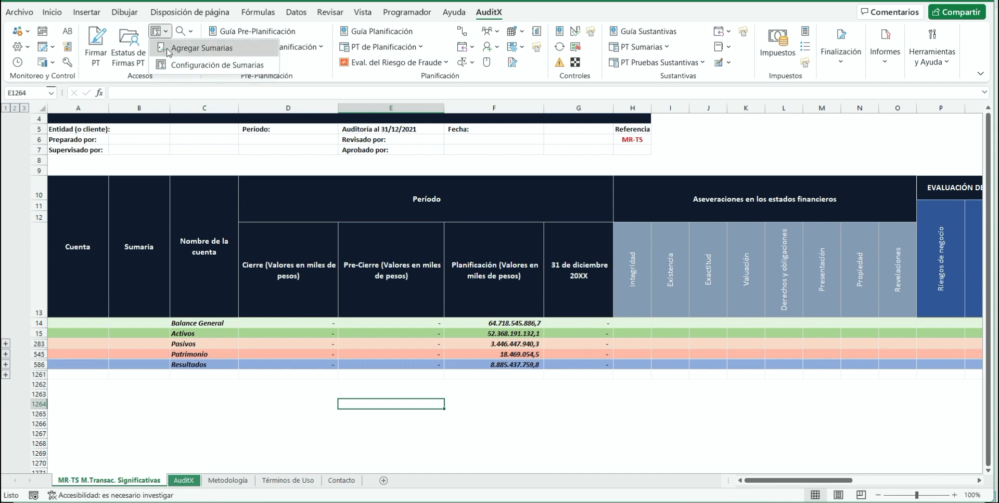
{"action": "left_click", "coordinate": [196, 42]}
{"action": "right_click", "coordinate": [56, 133]}
{"action": "left_click", "coordinate": [92, 221]}
{"action": "left_click", "coordinate": [285, 134]}
{"action": "right_click", "coordinate": [281, 133]}
{"action": "left_click", "coordinate": [328, 219]}
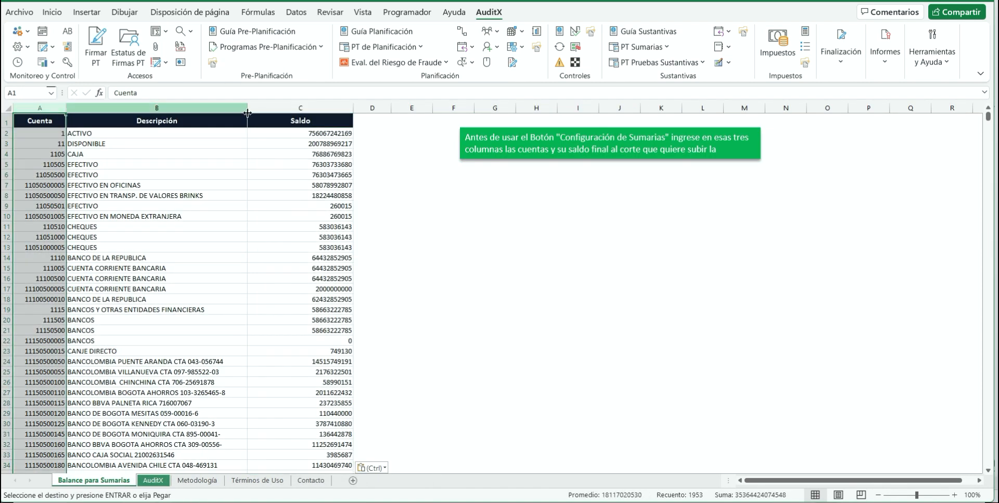
- Format the pasted trial balance columns as numbers without decimals
{"action": "left_click", "coordinate": [512, 36]}
{"action": "left_click", "coordinate": [469, 86]}
{"action": "left_click", "coordinate": [509, 54]}
{"action": "left_click", "coordinate": [509, 54]}
{"action": "left_click", "coordinate": [412, 175]}
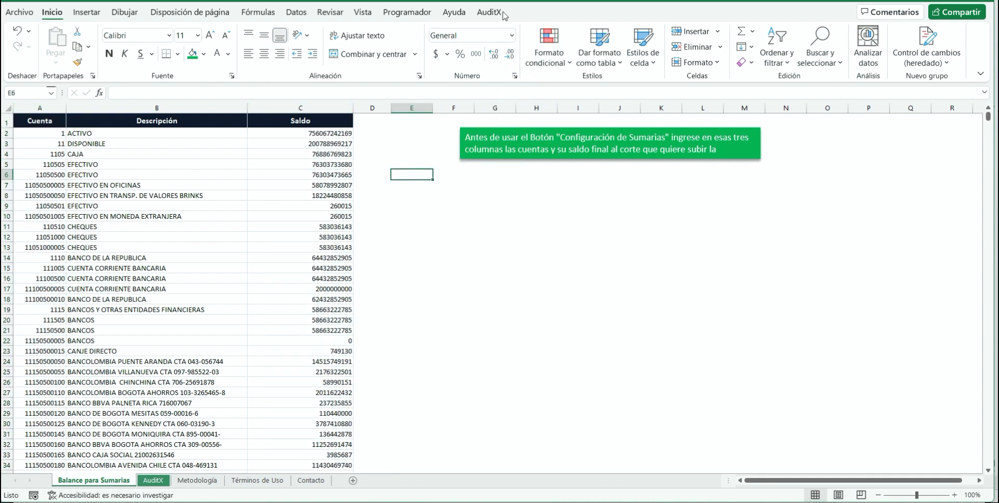
- Load the trial balance as sumarias for the 1/10/2022 cut-off date
{"action": "left_click", "coordinate": [489, 12]}
{"action": "left_click", "coordinate": [166, 31]}
{"action": "left_click", "coordinate": [197, 82]}
{"action": "left_click", "coordinate": [616, 215]}
{"action": "left_click", "coordinate": [603, 240]}
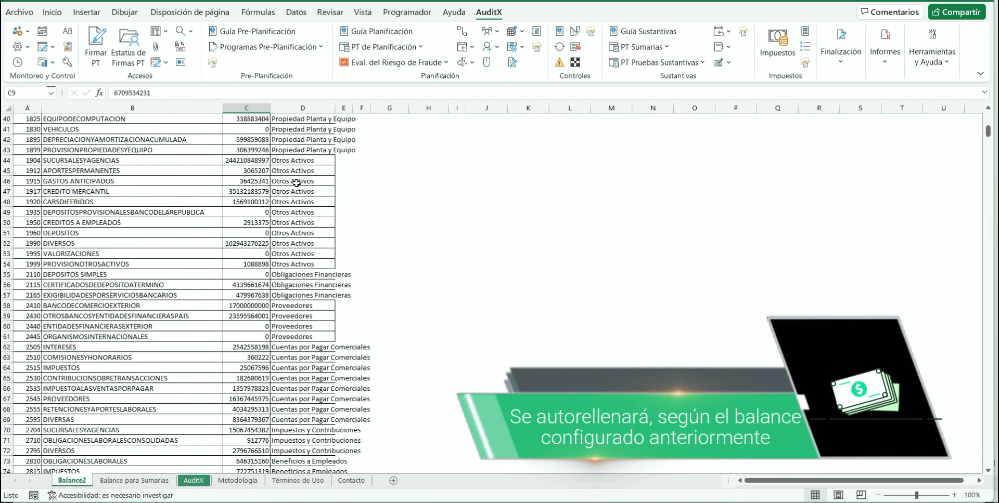
- Process the assigned sumarias for the 1/10/2022 cut-off and close the completion message
{"action": "left_click", "coordinate": [541, 195]}
{"action": "left_click", "coordinate": [582, 279]}
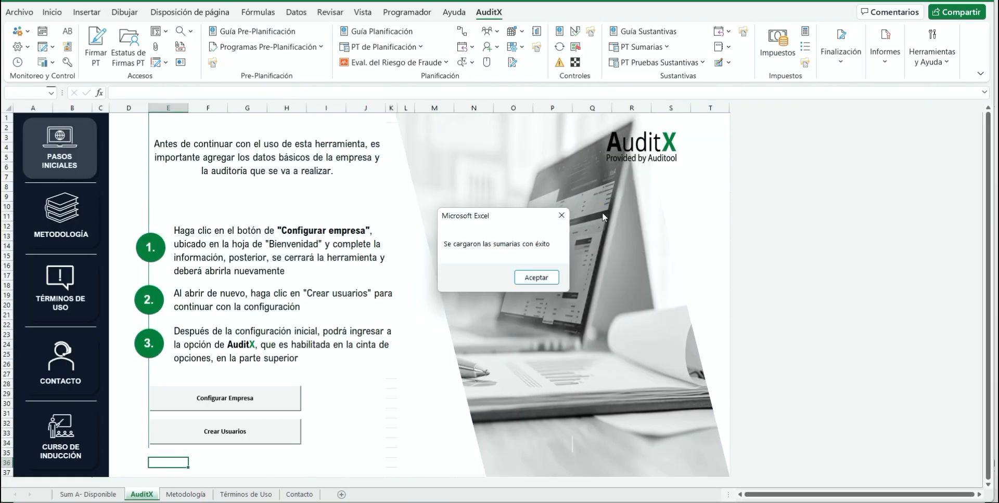
{"action": "left_click", "coordinate": [537, 277]}
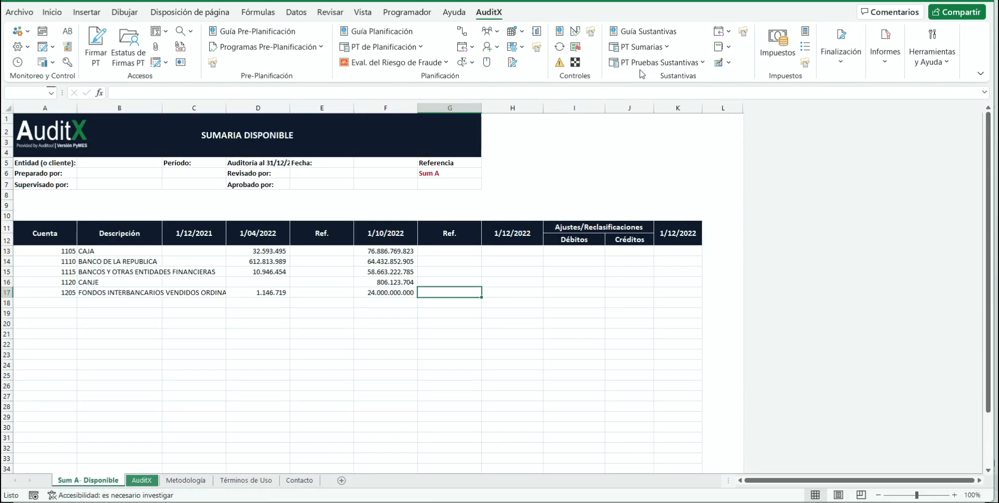
- Examine the 1/10/2022 balances in the Sum A - Disponible, Sum C - Cuentas por Cobrar and Sum N - Beneficios a Empleados papers
{"action": "left_click_drag", "start_coordinate": [46, 251], "coordinate": [511, 292]}
{"action": "left_click", "coordinate": [638, 47]}
{"action": "left_click", "coordinate": [671, 114]}
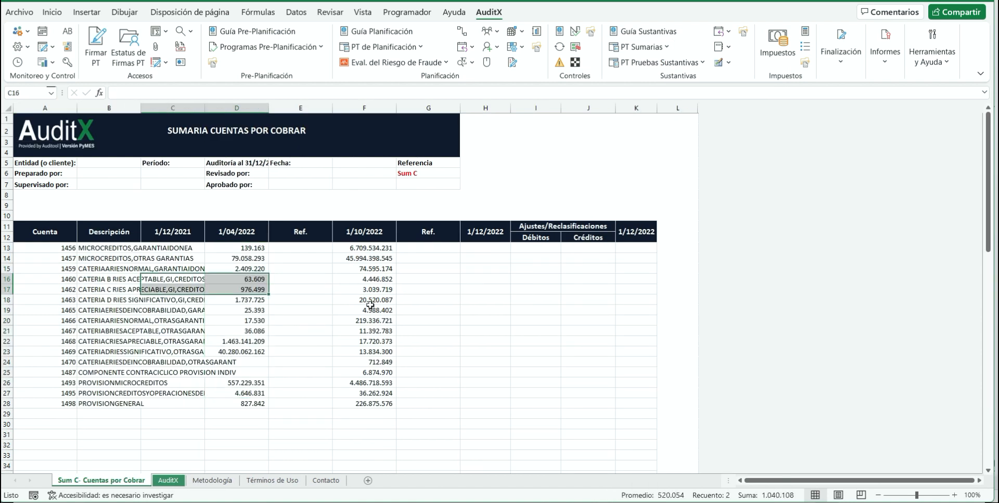
{"action": "left_click", "coordinate": [637, 47]}
{"action": "left_click", "coordinate": [671, 304]}
- Open the MR-TS Matriz de Transacciones Significativas and examine its Pre-Cierre totals
{"action": "left_click", "coordinate": [513, 31]}
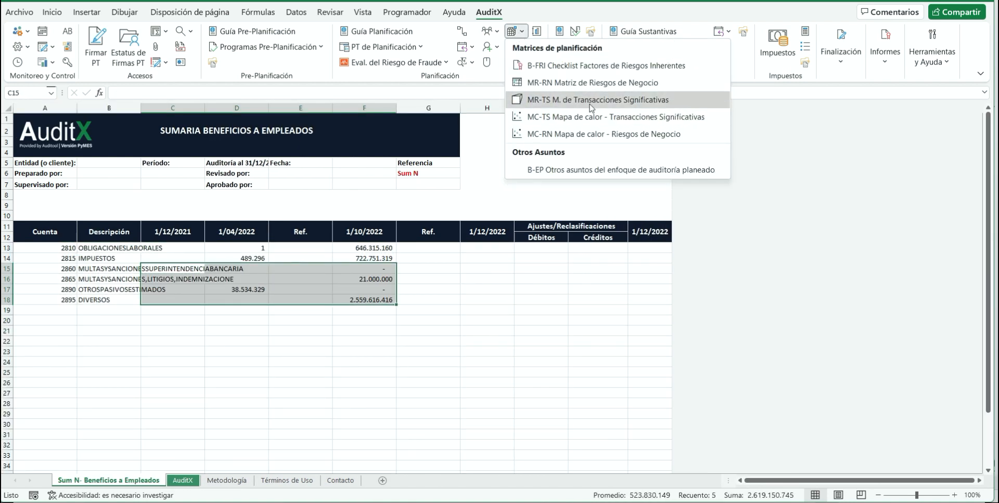
{"action": "left_click", "coordinate": [619, 98]}
{"action": "left_click", "coordinate": [268, 47]}
{"action": "left_click", "coordinate": [234, 65]}
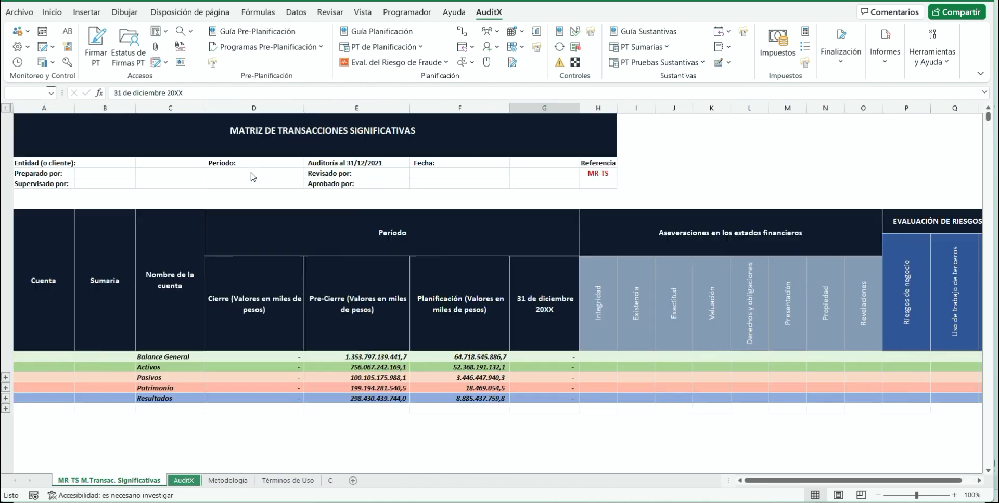
- Load the previous year's 31 December balance as four-digit sumarias with no cut-off date, including the balances in the significant transactions matrix
{"action": "left_click", "coordinate": [161, 34]}
{"action": "left_click", "coordinate": [228, 64]}
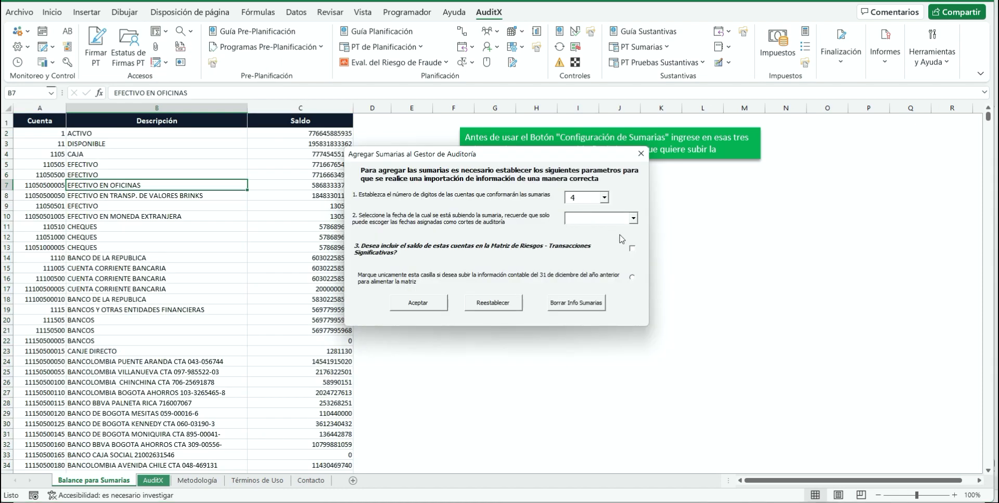
{"action": "left_click", "coordinate": [633, 278]}
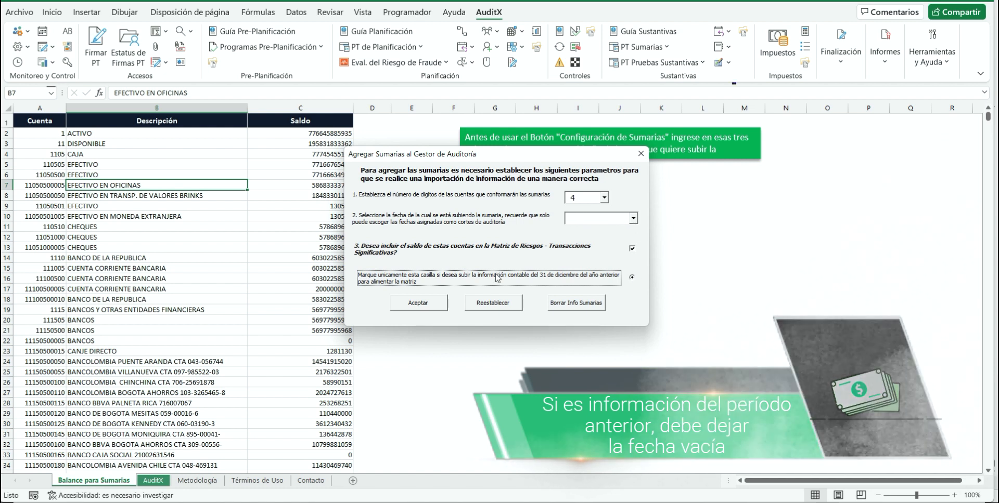
{"action": "left_click", "coordinate": [423, 306]}
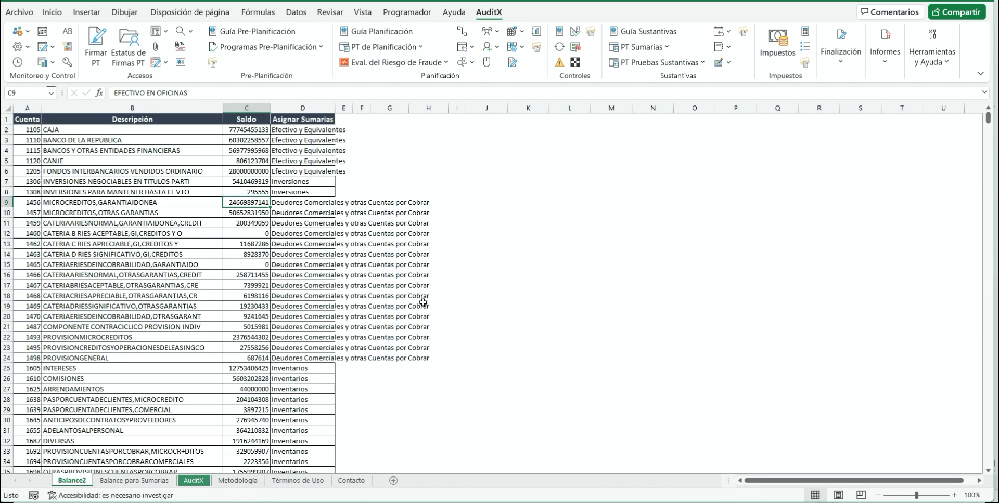
- Continue processing the previous year's sumarias and dismiss the completion message
{"action": "left_click", "coordinate": [583, 203]}
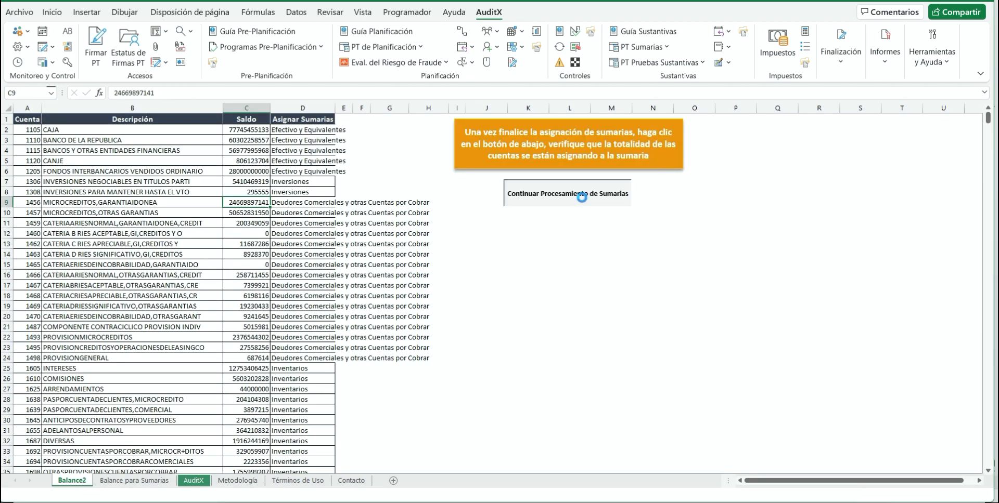
{"action": "left_click", "coordinate": [575, 286]}
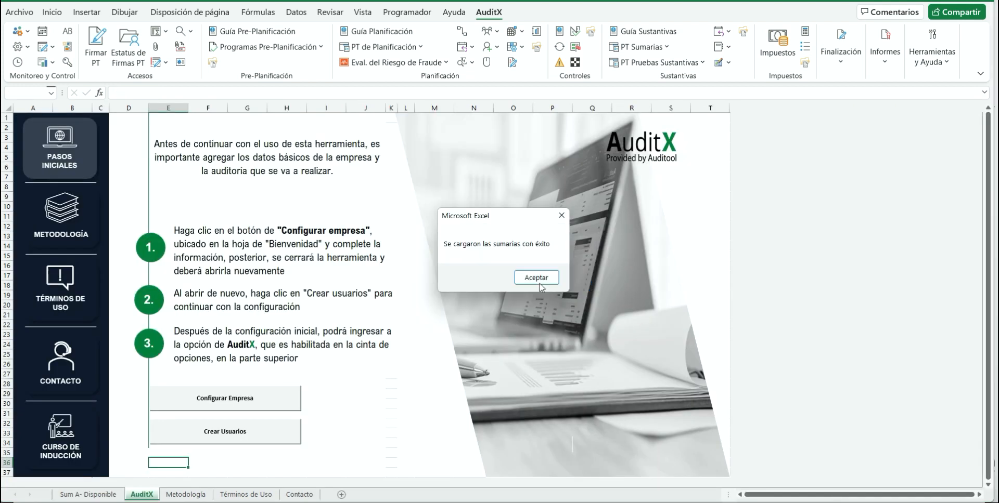
{"action": "left_click", "coordinate": [531, 281]}
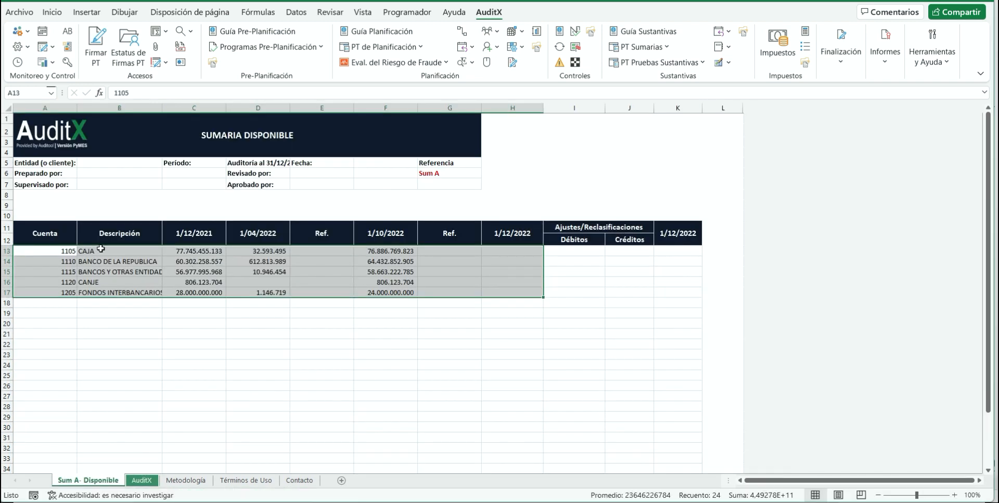
- Review the accounts and the 1/12/2021 column in the Sum A - Disponible working paper
{"action": "left_click_drag", "start_coordinate": [59, 249], "coordinate": [214, 293]}
{"action": "left_click_drag", "start_coordinate": [201, 238], "coordinate": [173, 325]}
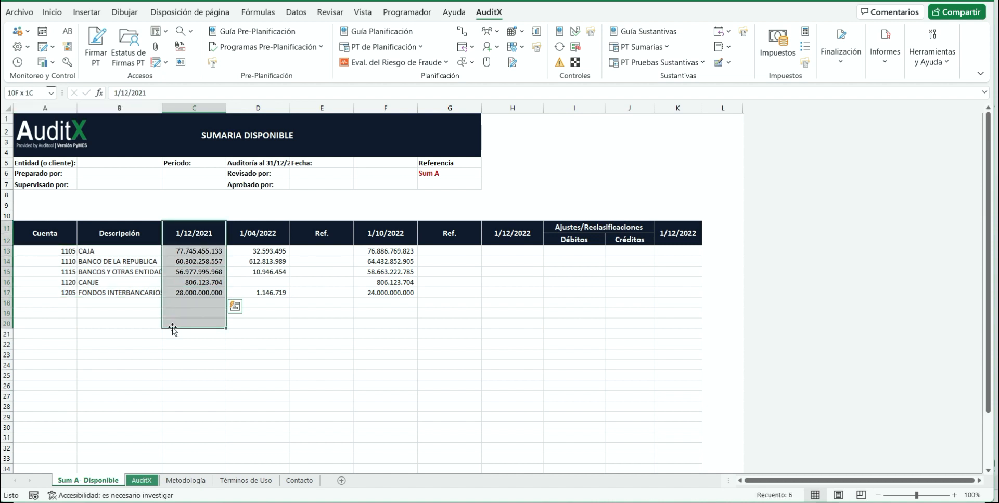
{"action": "left_click", "coordinate": [336, 323]}
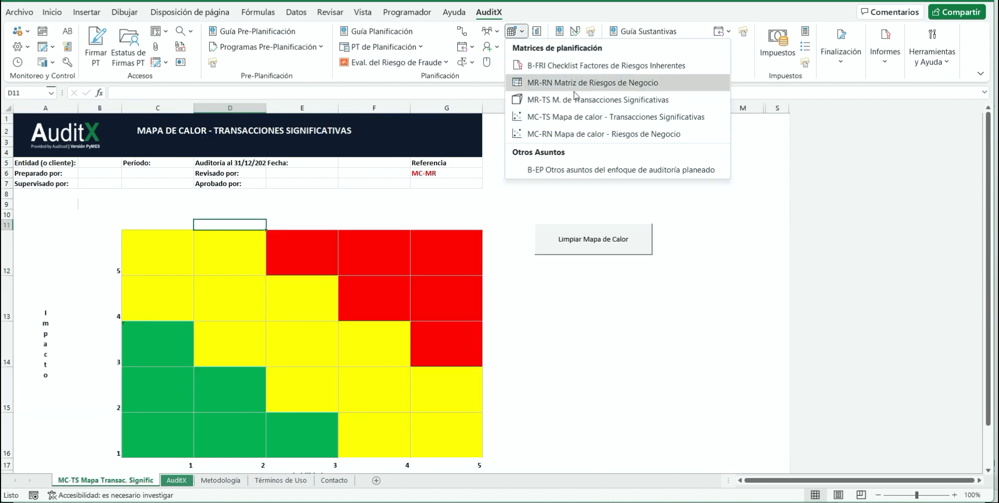
- Open the MR-TS Matriz de Transacciones Significativas and review its 31 de diciembre 20XX column
{"action": "left_click", "coordinate": [583, 98]}
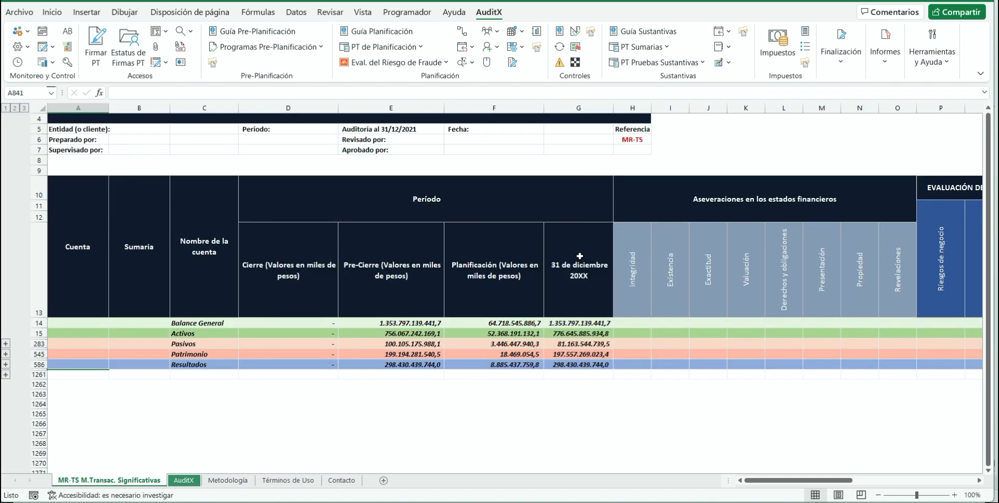
{"action": "left_click_drag", "start_coordinate": [580, 256], "coordinate": [579, 364]}
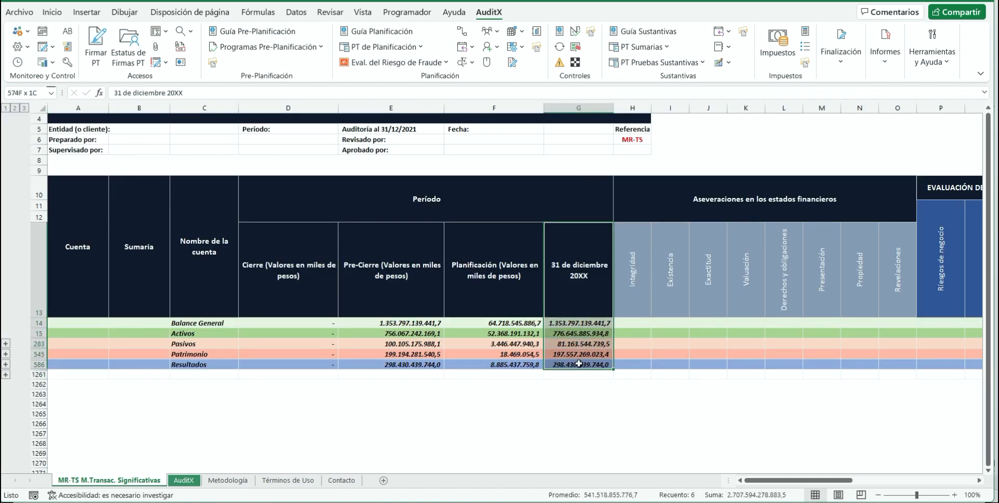
{"action": "left_click", "coordinate": [603, 231]}
- Open the EEFF - Paquete de Estados Financieros working paper, close its dates form and review the Balance Año Anterior table
{"action": "left_click", "coordinate": [840, 52]}
{"action": "left_click", "coordinate": [891, 71]}
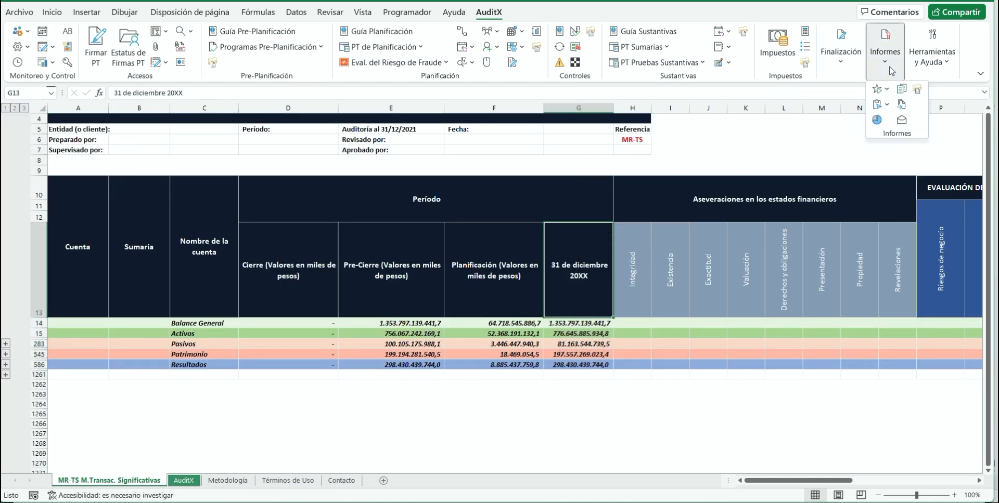
{"action": "left_click", "coordinate": [877, 122]}
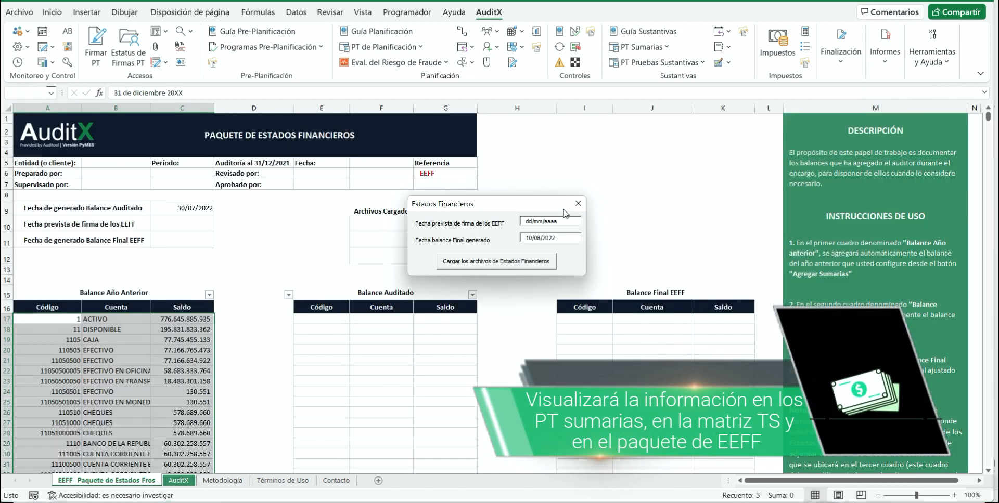
{"action": "left_click", "coordinate": [578, 204]}
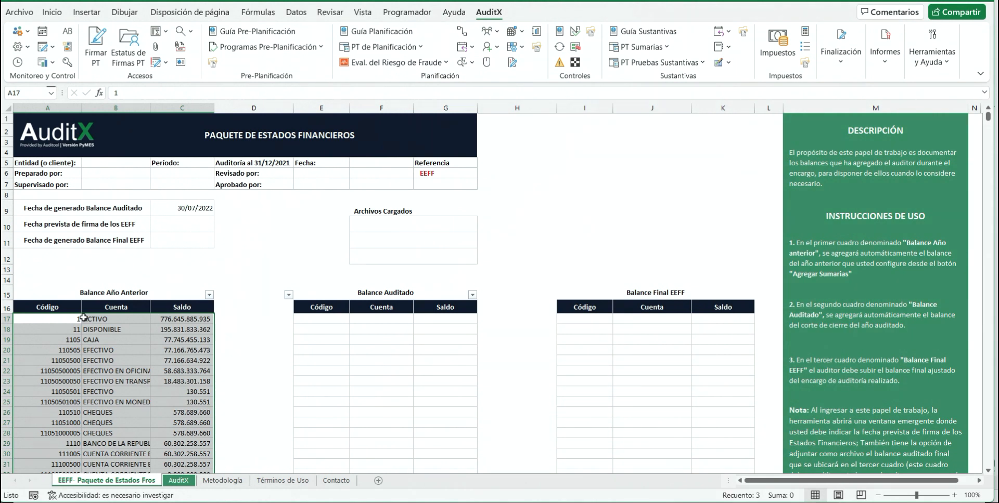
{"action": "scroll", "coordinate": [84, 318], "scroll_direction": "down", "scroll_amount": 3}
{"action": "scroll", "coordinate": [84, 318], "scroll_direction": "down", "scroll_amount": 4}
{"action": "scroll", "coordinate": [83, 317], "scroll_direction": "up", "scroll_amount": 8}
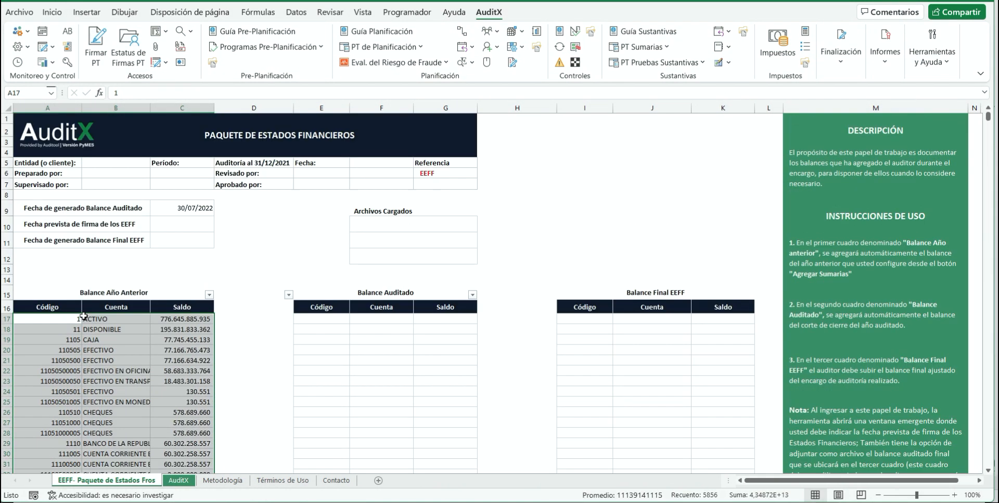
- Delete the Pre cierre cut-off from the sumarias information and close the sumarias form
{"action": "left_click", "coordinate": [159, 32]}
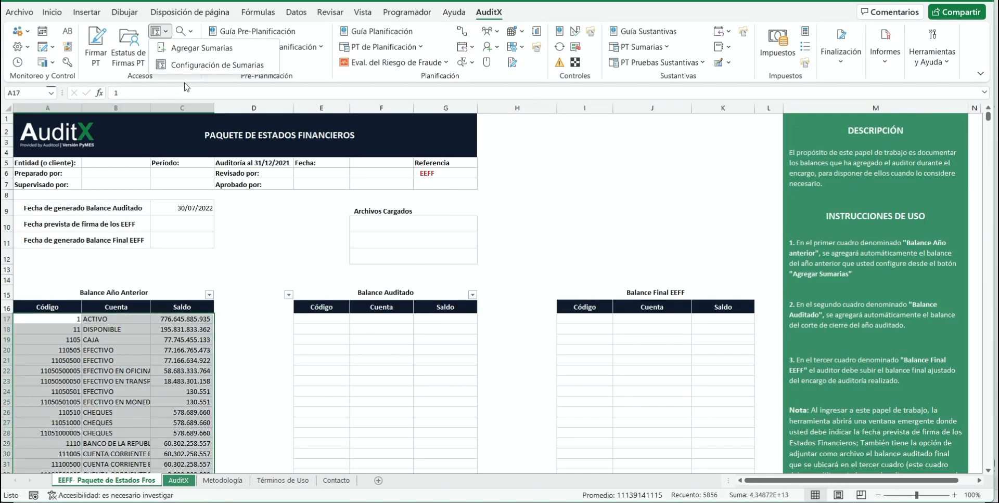
{"action": "left_click", "coordinate": [197, 45]}
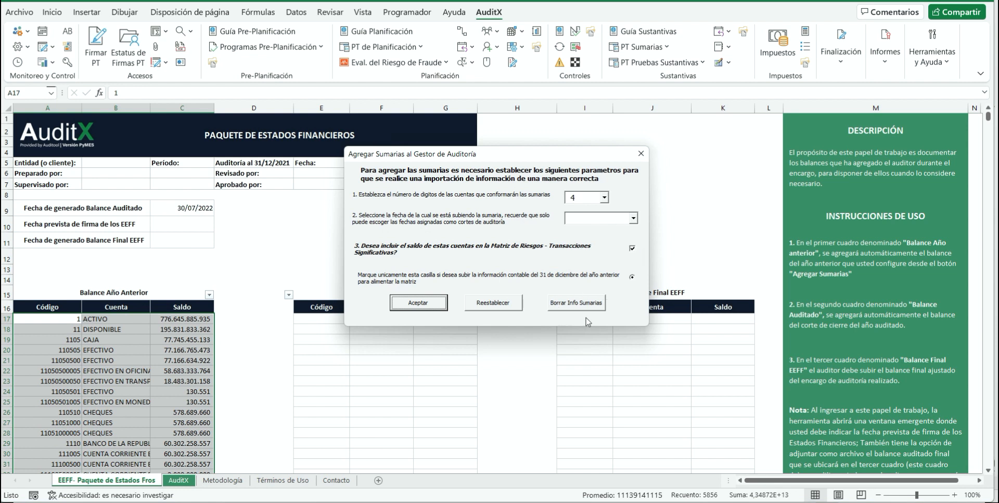
{"action": "left_click", "coordinate": [575, 303]}
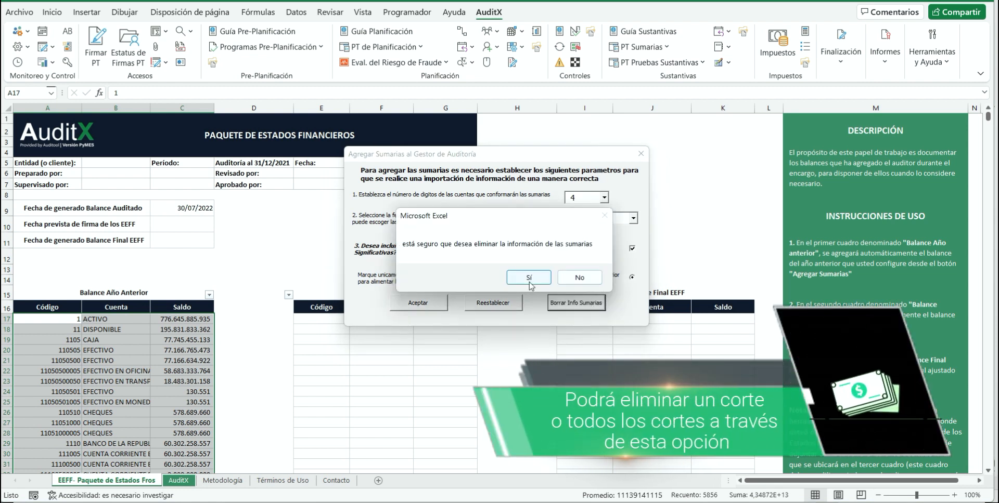
{"action": "left_click", "coordinate": [575, 277]}
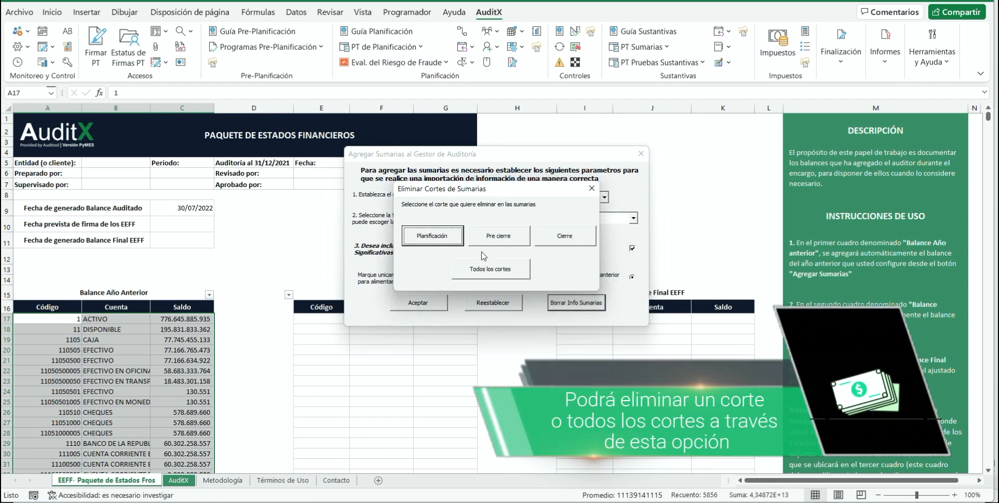
{"action": "left_click", "coordinate": [500, 241]}
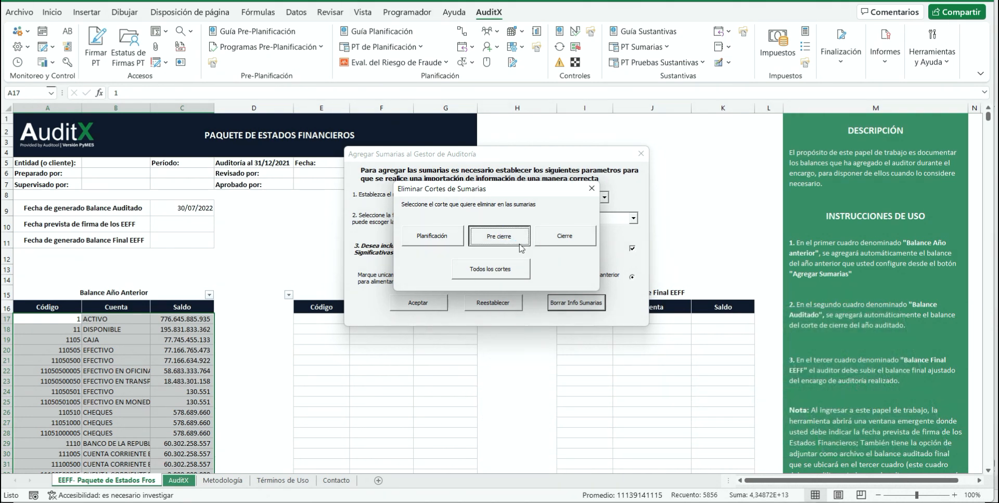
{"action": "left_click", "coordinate": [554, 273]}
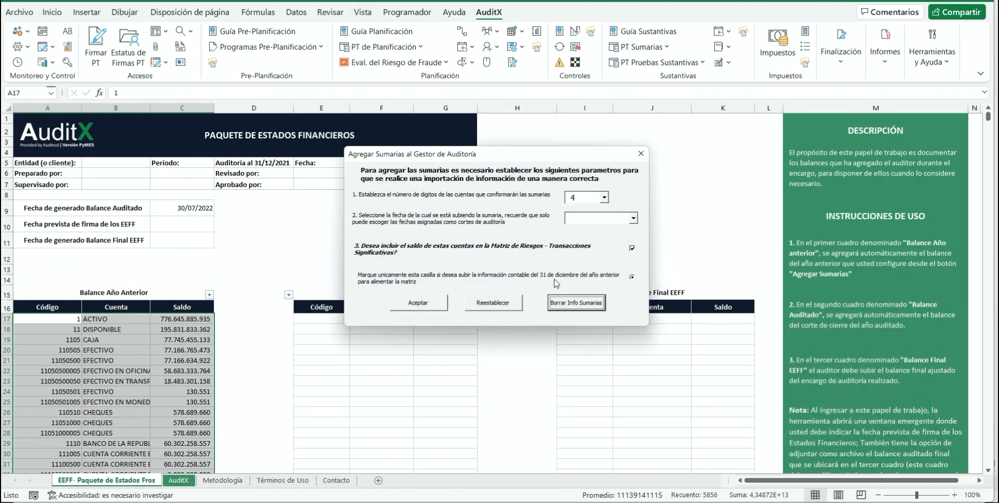
{"action": "left_click", "coordinate": [639, 154]}
- Check the Pre-Cierre column in the MR-TS matrix and the 1/10/2022 column in Sum A - Disponible
{"action": "left_click_drag", "start_coordinate": [392, 304], "coordinate": [376, 397]}
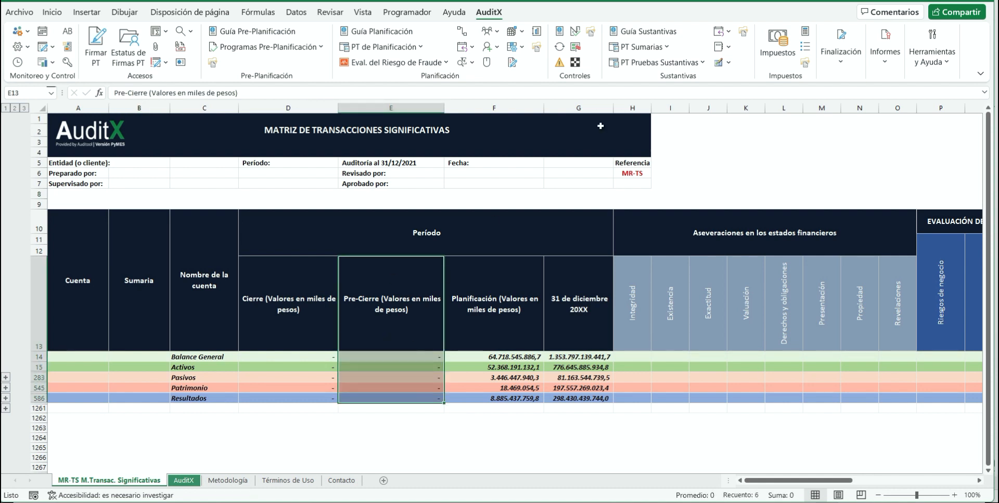
{"action": "left_click", "coordinate": [640, 47]}
{"action": "left_click", "coordinate": [656, 82]}
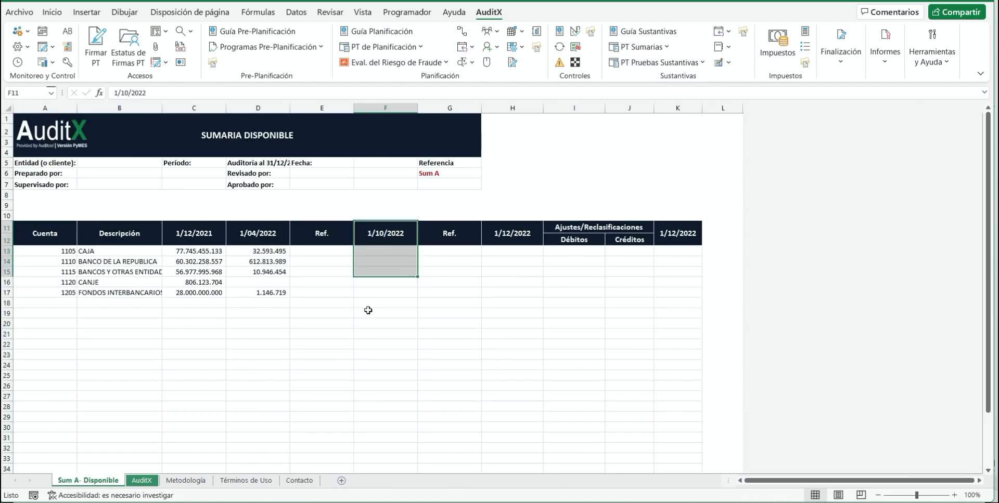
{"action": "left_click", "coordinate": [367, 301]}
- Delete the sumarias information for all cut-offs and close the sumarias form
{"action": "left_click", "coordinate": [162, 49]}
{"action": "left_click", "coordinate": [208, 45]}
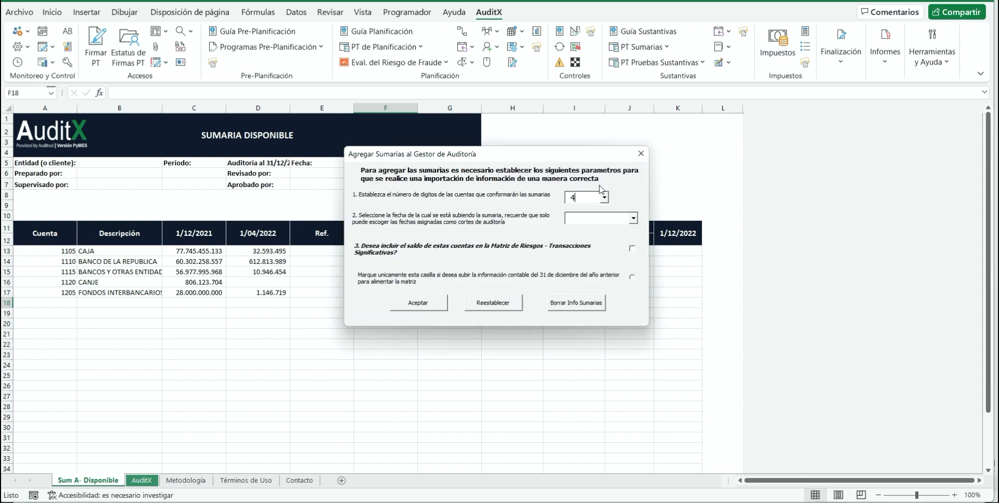
{"action": "left_click", "coordinate": [583, 307]}
{"action": "left_click", "coordinate": [543, 280]}
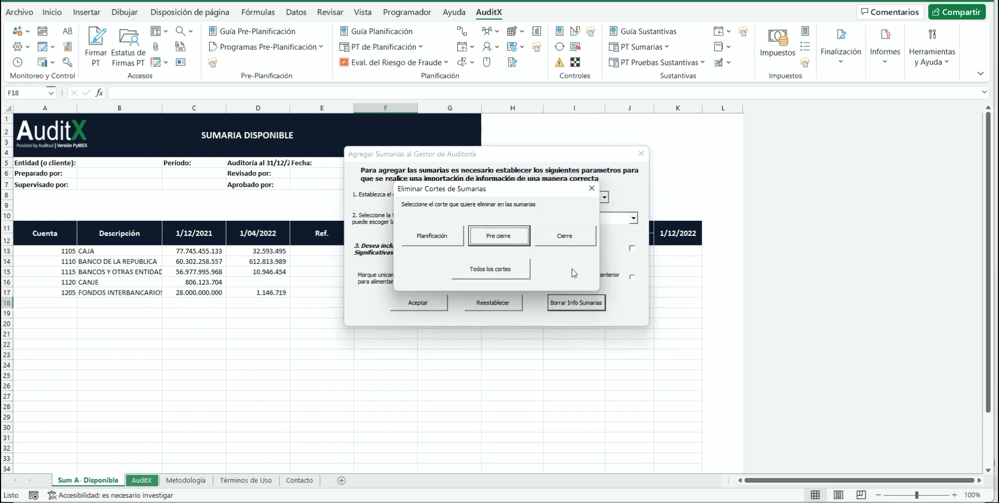
{"action": "left_click", "coordinate": [484, 268]}
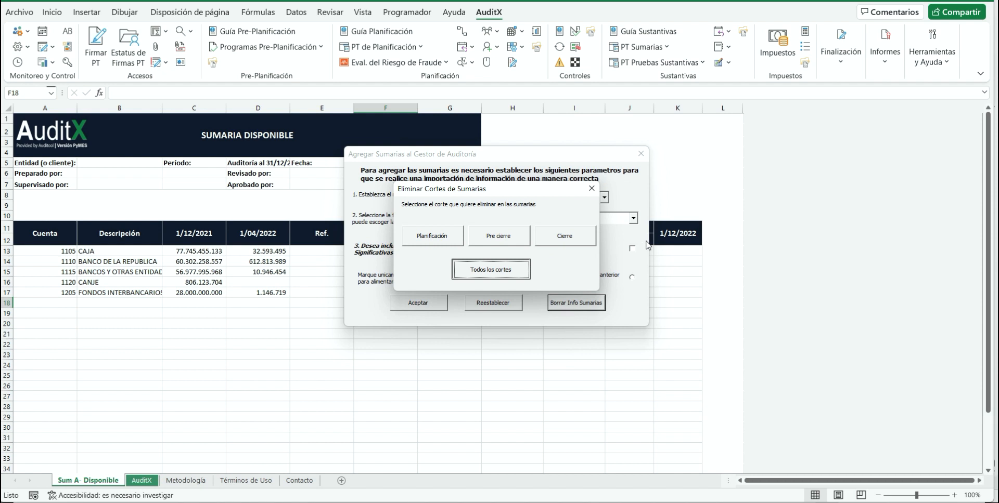
{"action": "left_click", "coordinate": [547, 281]}
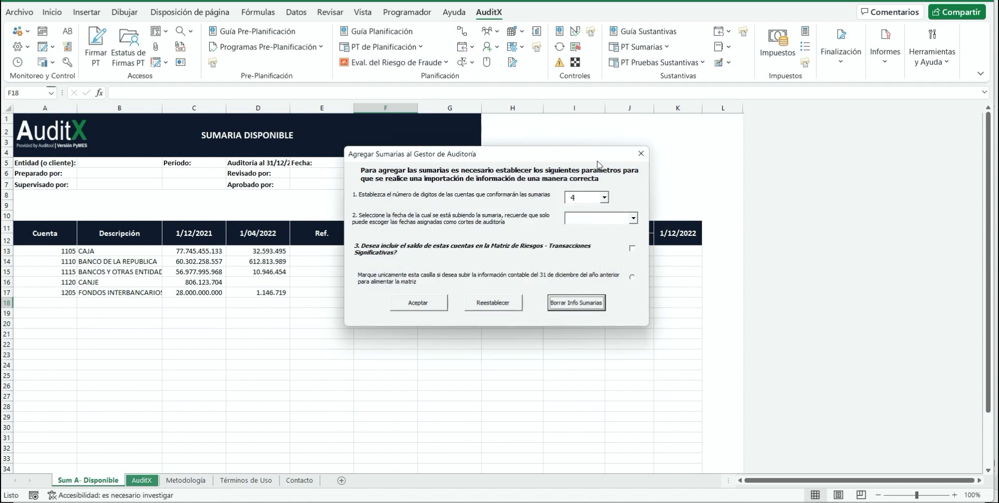
{"action": "left_click", "coordinate": [640, 154]}
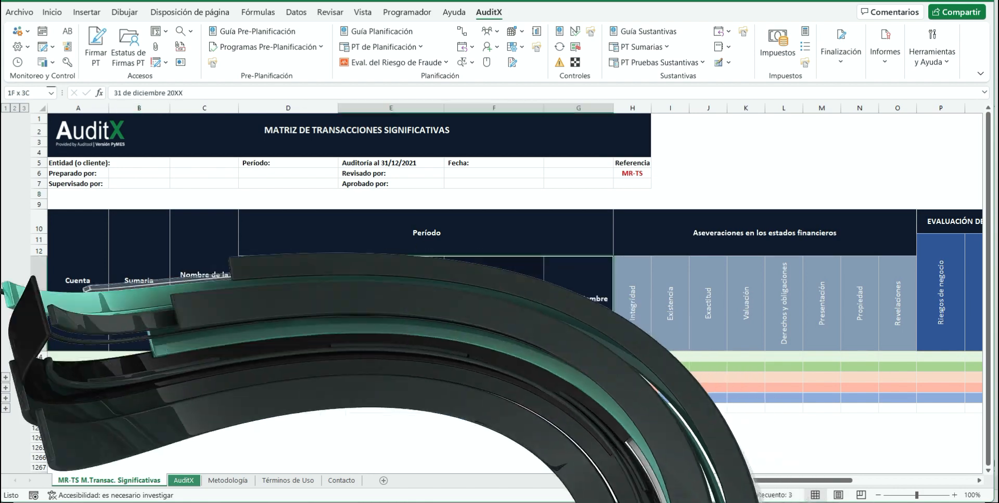